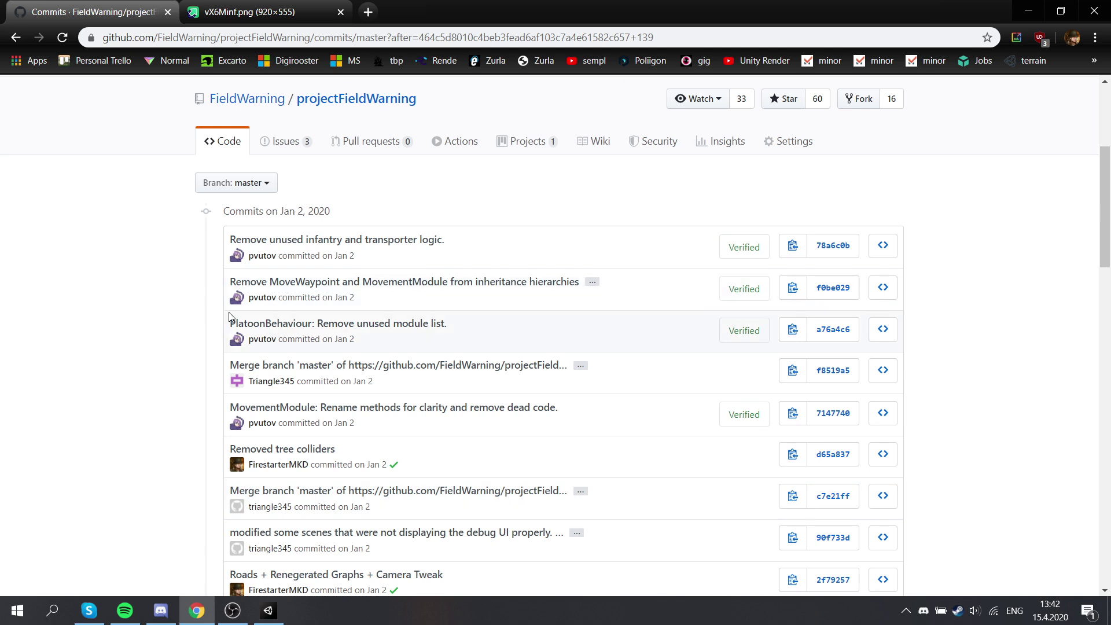
Step: Examine the projectFieldWarning master-branch commits from January 2, 2020 back to December 29, 2019
{"action": "scroll", "coordinate": [229, 317], "scroll_direction": "down", "scroll_amount": 1}
{"action": "scroll", "coordinate": [230, 317], "scroll_direction": "up", "scroll_amount": 1}
{"action": "scroll", "coordinate": [208, 348], "scroll_direction": "down", "scroll_amount": 1}
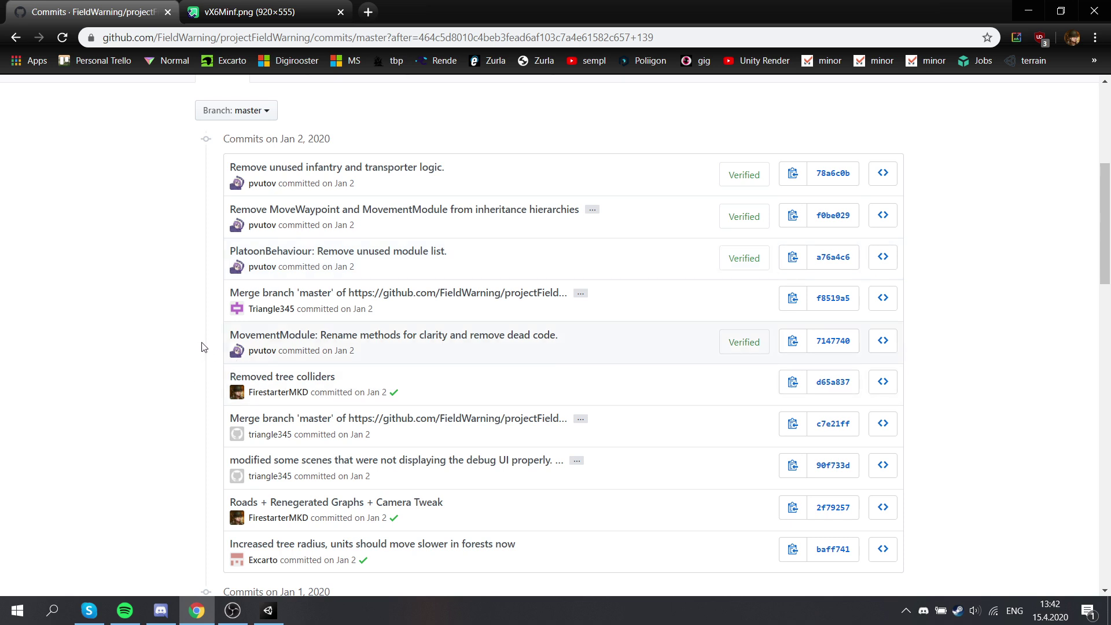
{"action": "scroll", "coordinate": [204, 346], "scroll_direction": "up", "scroll_amount": 1}
{"action": "scroll", "coordinate": [191, 336], "scroll_direction": "down", "scroll_amount": 2}
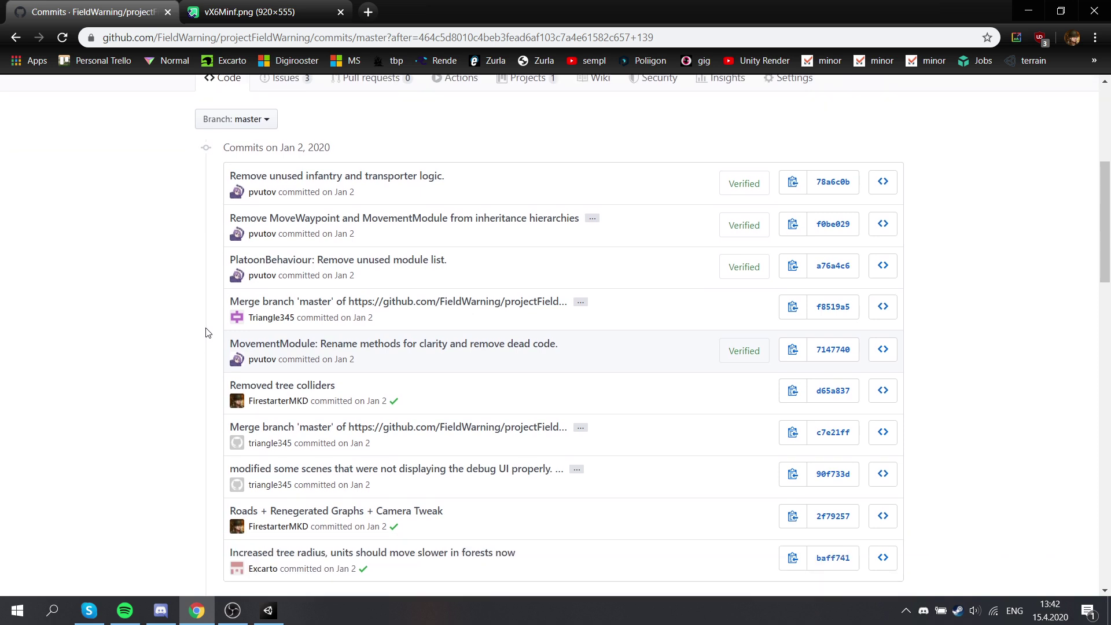
{"action": "scroll", "coordinate": [188, 334], "scroll_direction": "down", "scroll_amount": 1}
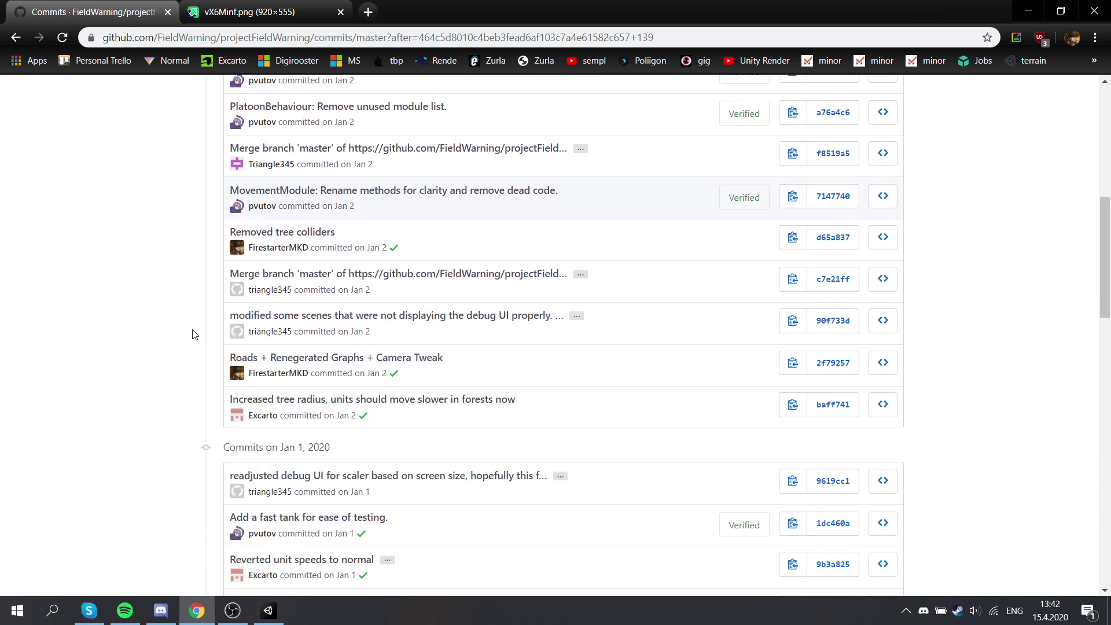
{"action": "scroll", "coordinate": [278, 329], "scroll_direction": "down", "scroll_amount": 4}
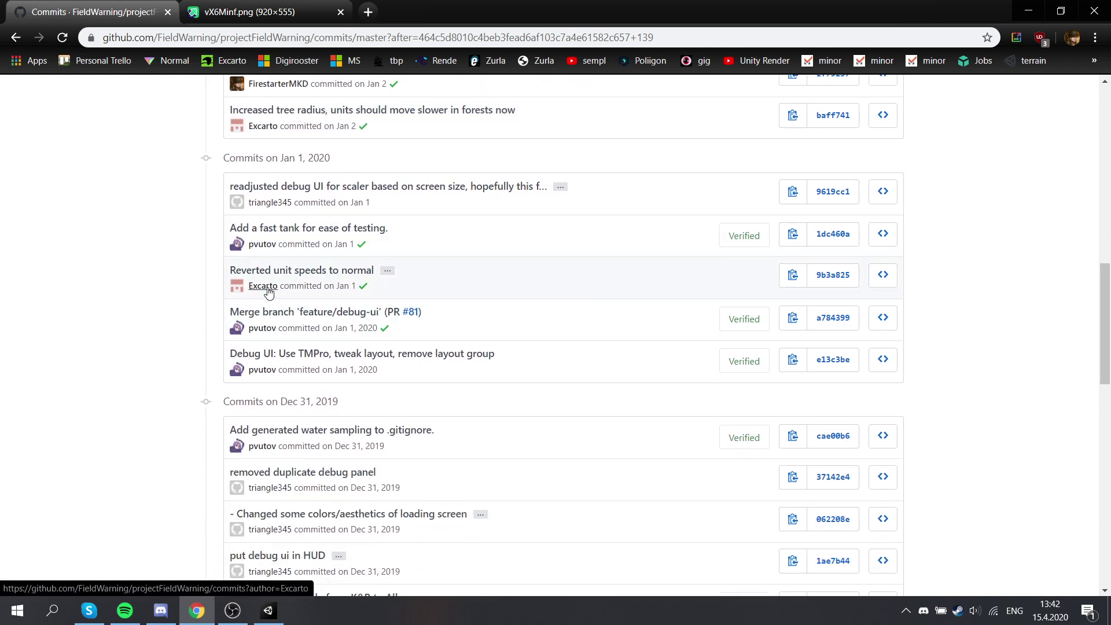
{"action": "scroll", "coordinate": [354, 286], "scroll_direction": "down", "scroll_amount": 3}
{"action": "scroll", "coordinate": [352, 272], "scroll_direction": "down", "scroll_amount": 8}
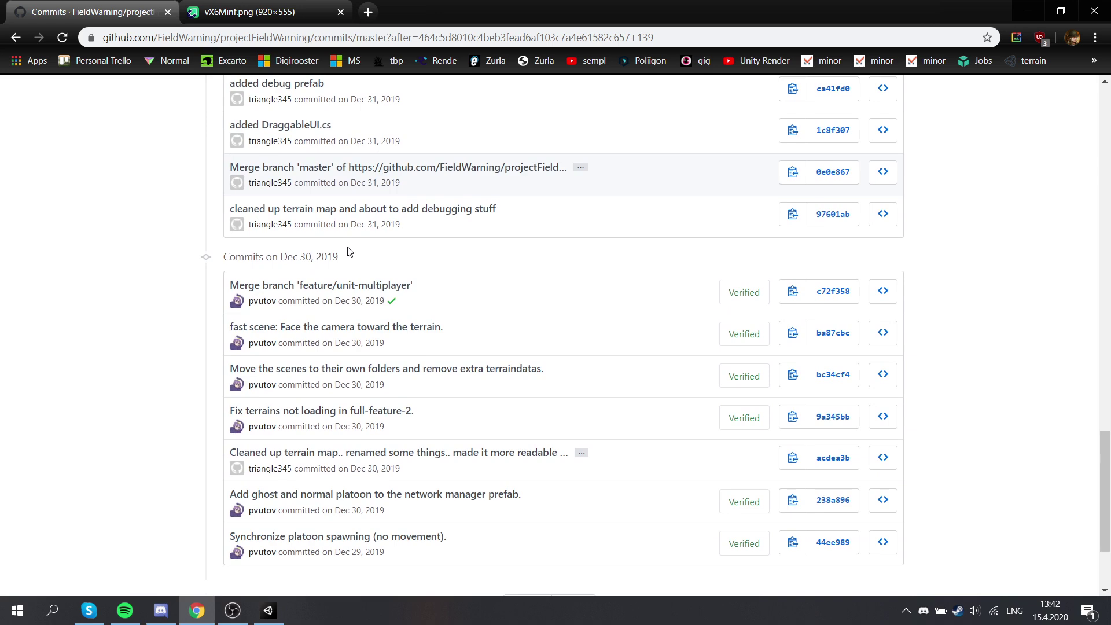
{"action": "scroll", "coordinate": [349, 248], "scroll_direction": "down", "scroll_amount": 3}
Step: Open the next newer page of commits and review the entries from January 8 back to January 2, 2020
{"action": "left_click", "coordinate": [539, 466]}
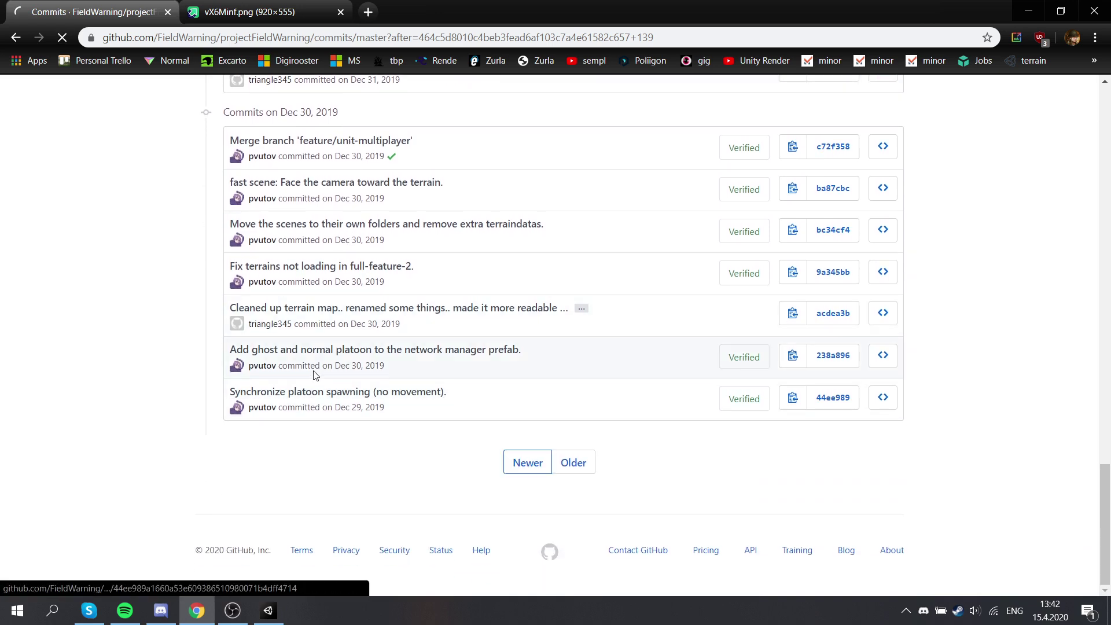
{"action": "scroll", "coordinate": [271, 354], "scroll_direction": "down", "scroll_amount": 4}
{"action": "scroll", "coordinate": [271, 354], "scroll_direction": "down", "scroll_amount": 1}
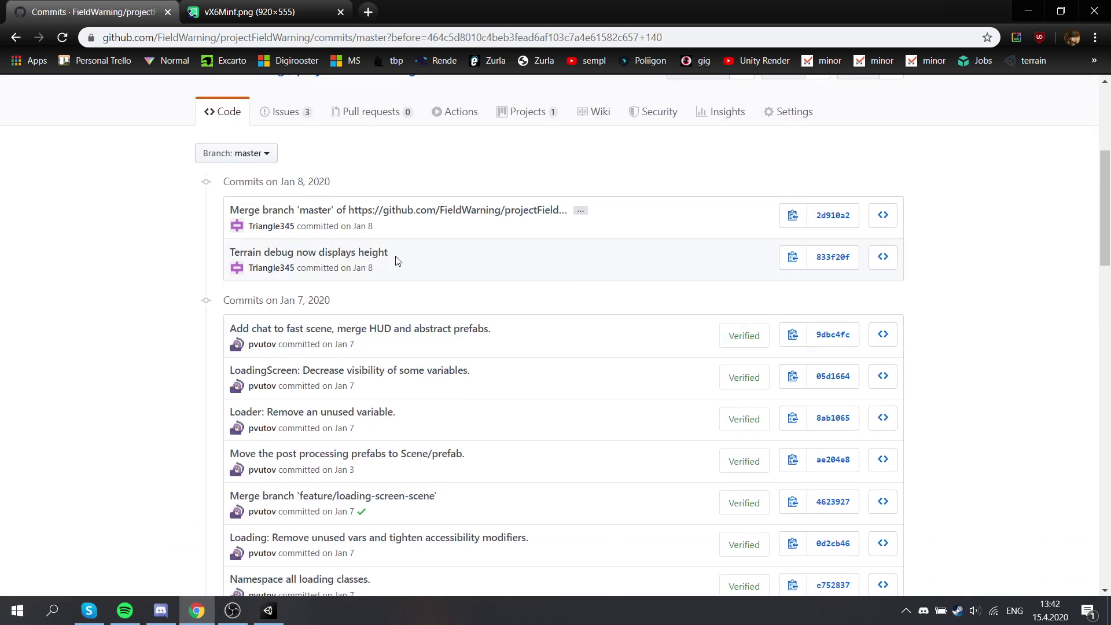
{"action": "scroll", "coordinate": [432, 323], "scroll_direction": "down", "scroll_amount": 1}
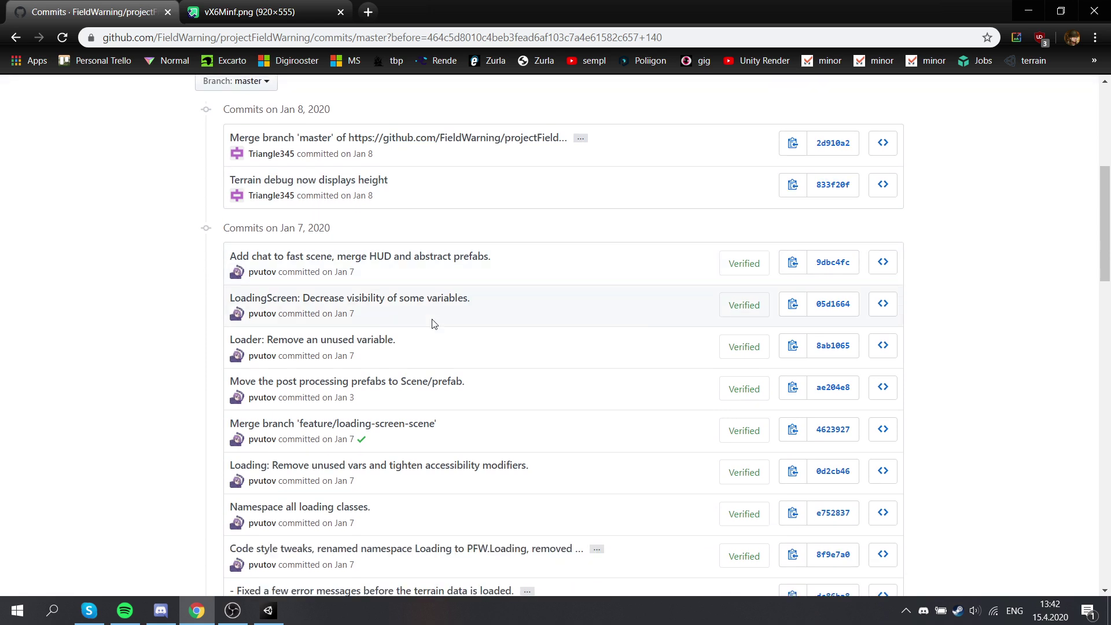
{"action": "scroll", "coordinate": [434, 323], "scroll_direction": "down", "scroll_amount": 1}
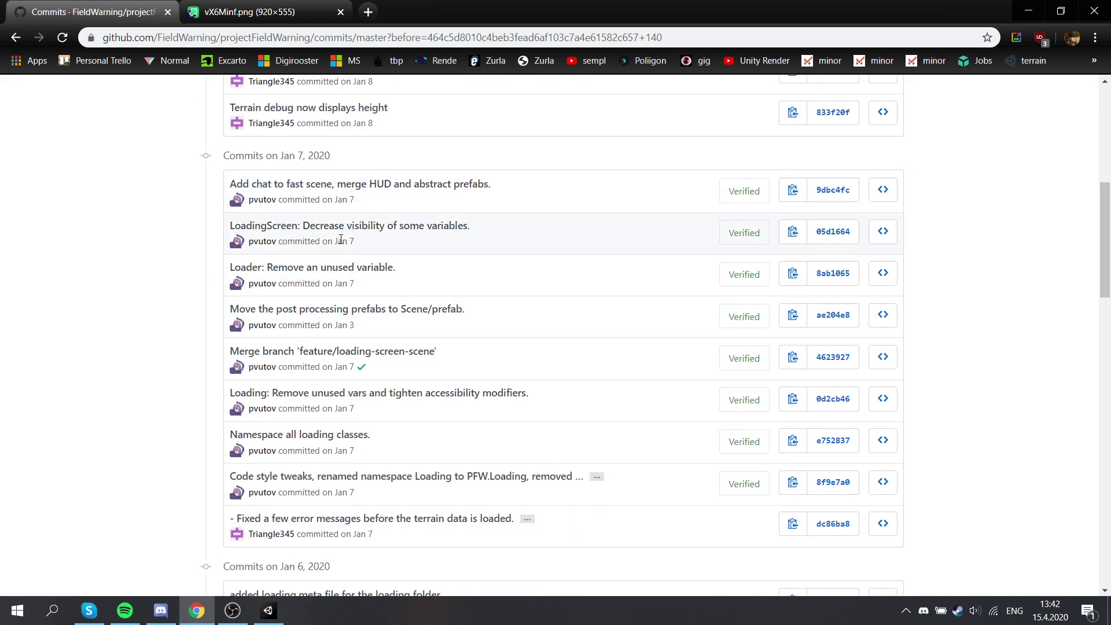
{"action": "scroll", "coordinate": [365, 249], "scroll_direction": "down", "scroll_amount": 1}
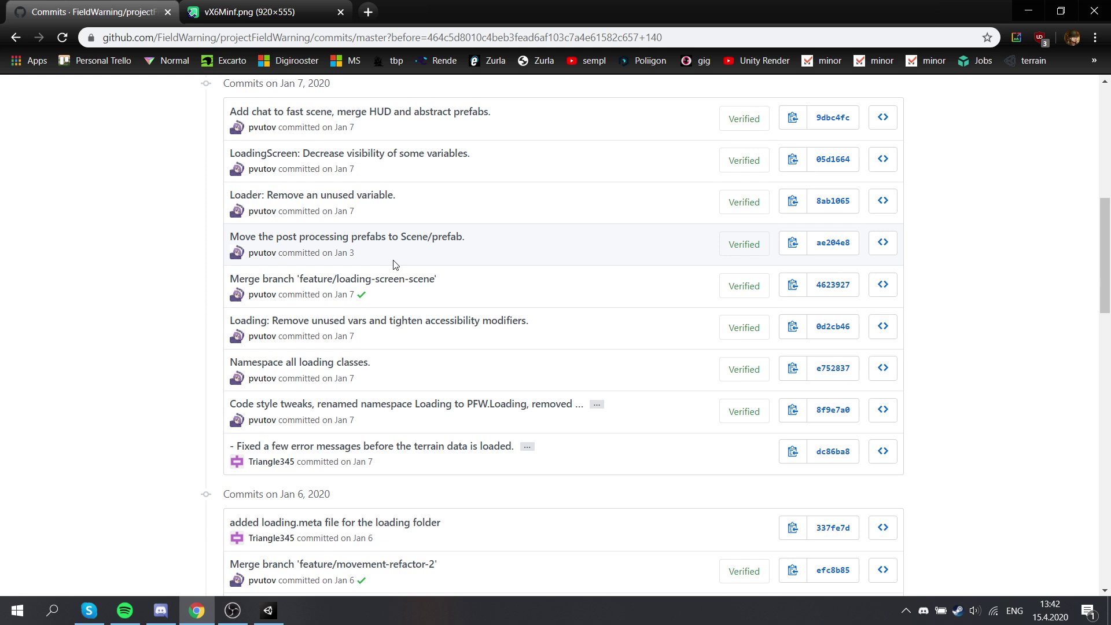
{"action": "scroll", "coordinate": [405, 278], "scroll_direction": "down", "scroll_amount": 1}
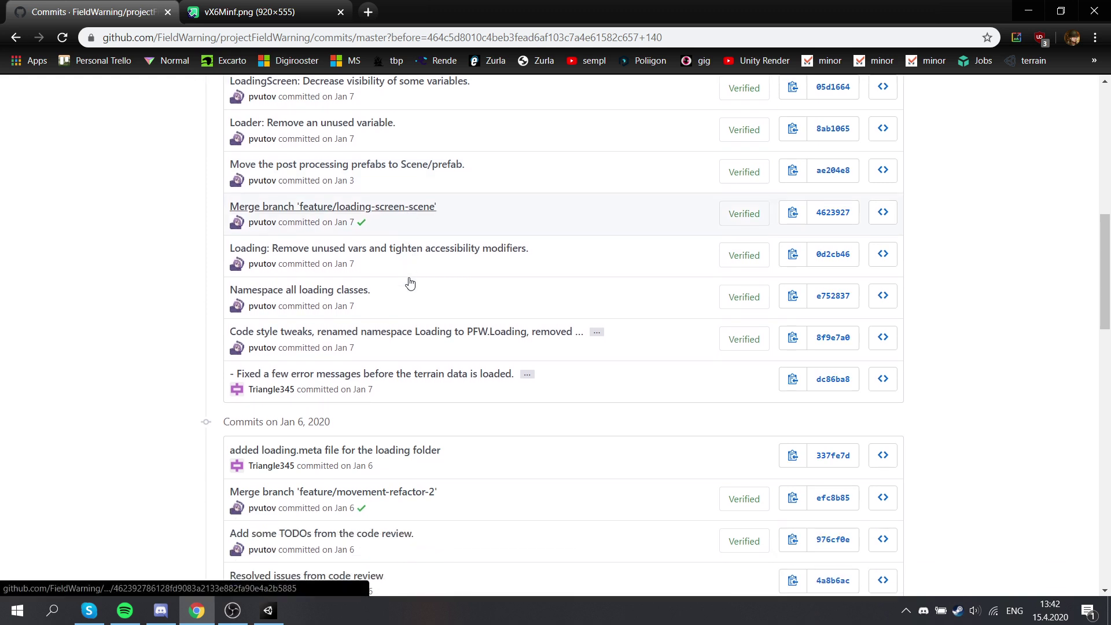
{"action": "scroll", "coordinate": [410, 282], "scroll_direction": "down", "scroll_amount": 1}
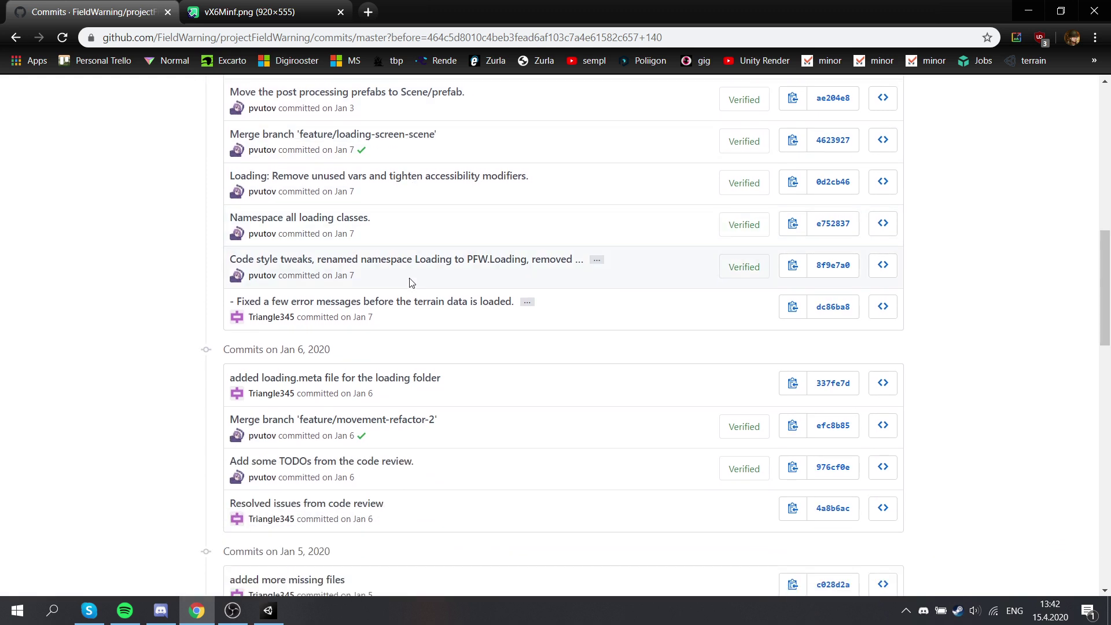
{"action": "scroll", "coordinate": [411, 282], "scroll_direction": "down", "scroll_amount": 1}
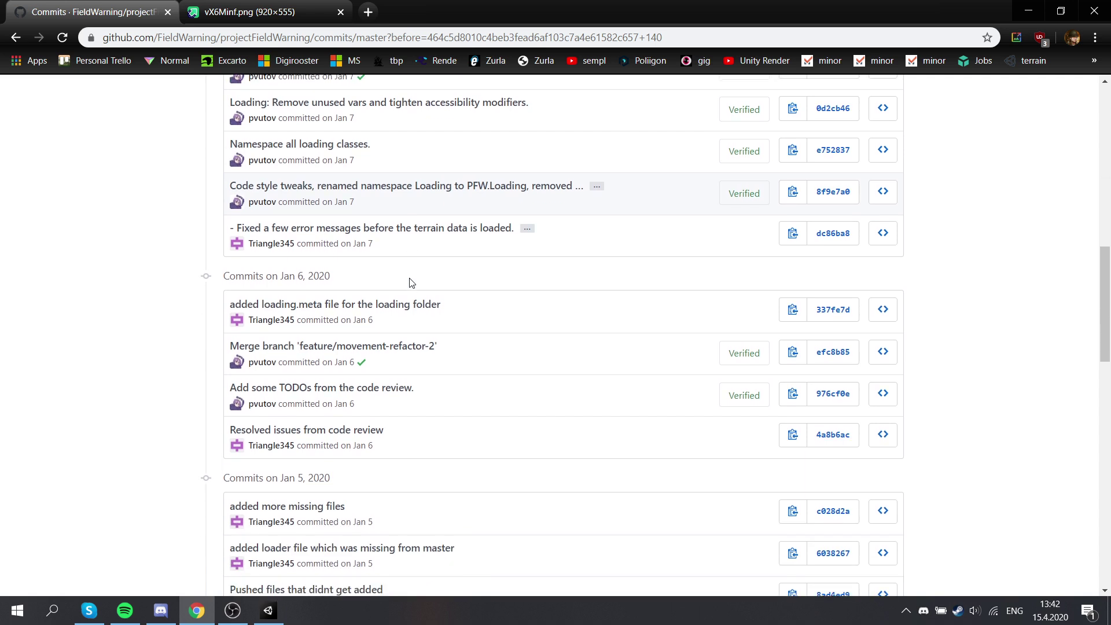
{"action": "scroll", "coordinate": [411, 282], "scroll_direction": "down", "scroll_amount": 1}
{"action": "scroll", "coordinate": [411, 281], "scroll_direction": "down", "scroll_amount": 2}
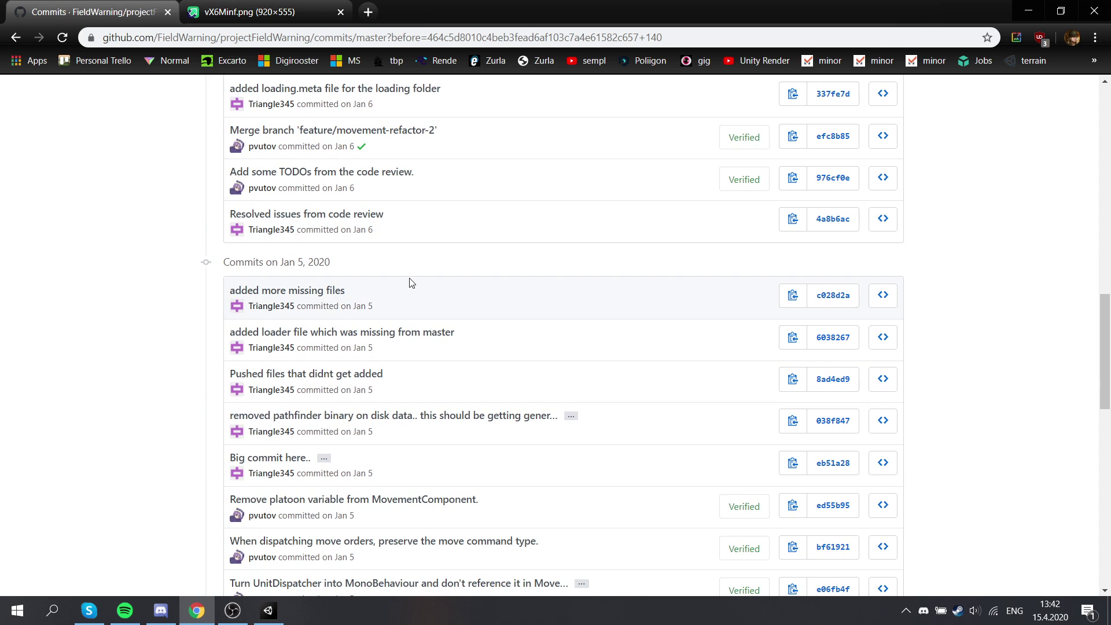
{"action": "scroll", "coordinate": [410, 282], "scroll_direction": "down", "scroll_amount": 6}
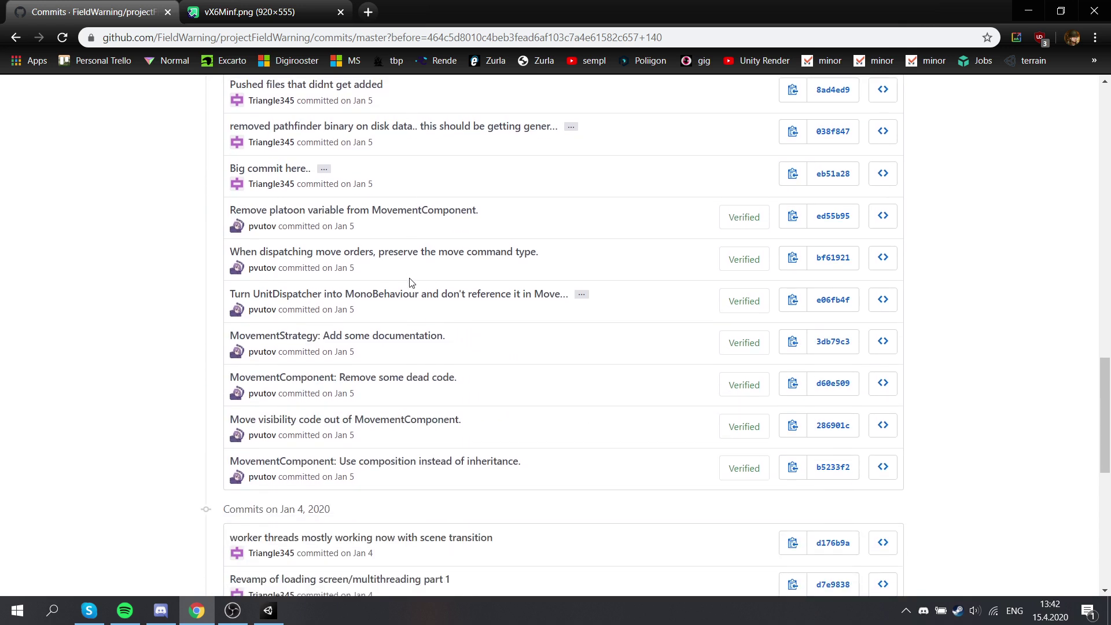
{"action": "scroll", "coordinate": [409, 281], "scroll_direction": "down", "scroll_amount": 1}
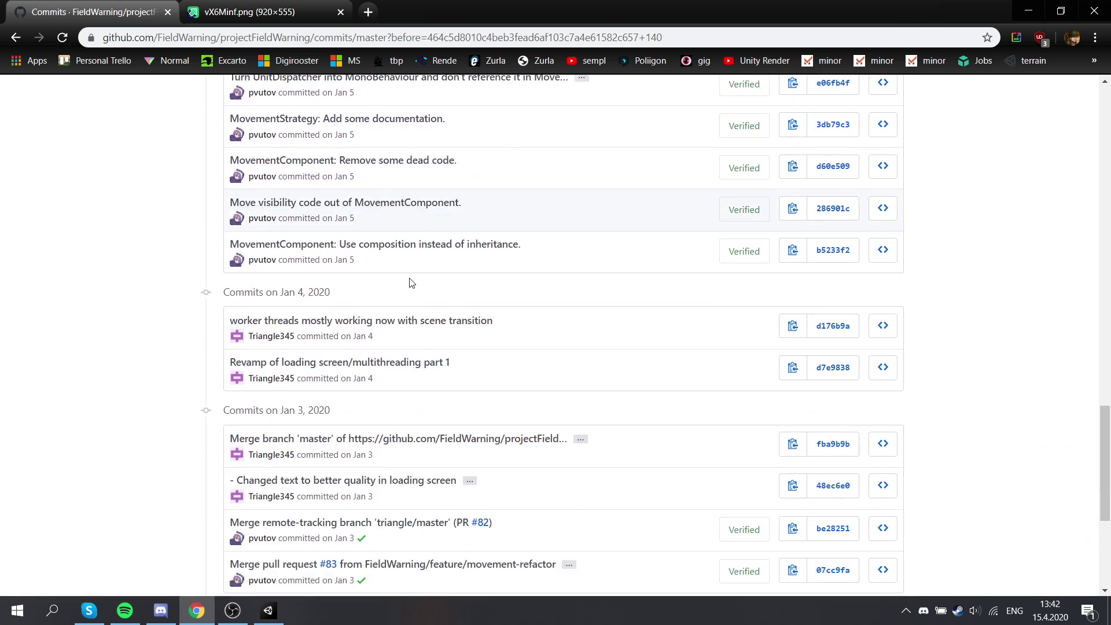
{"action": "scroll", "coordinate": [411, 282], "scroll_direction": "down", "scroll_amount": 1}
{"action": "scroll", "coordinate": [411, 282], "scroll_direction": "down", "scroll_amount": 1}
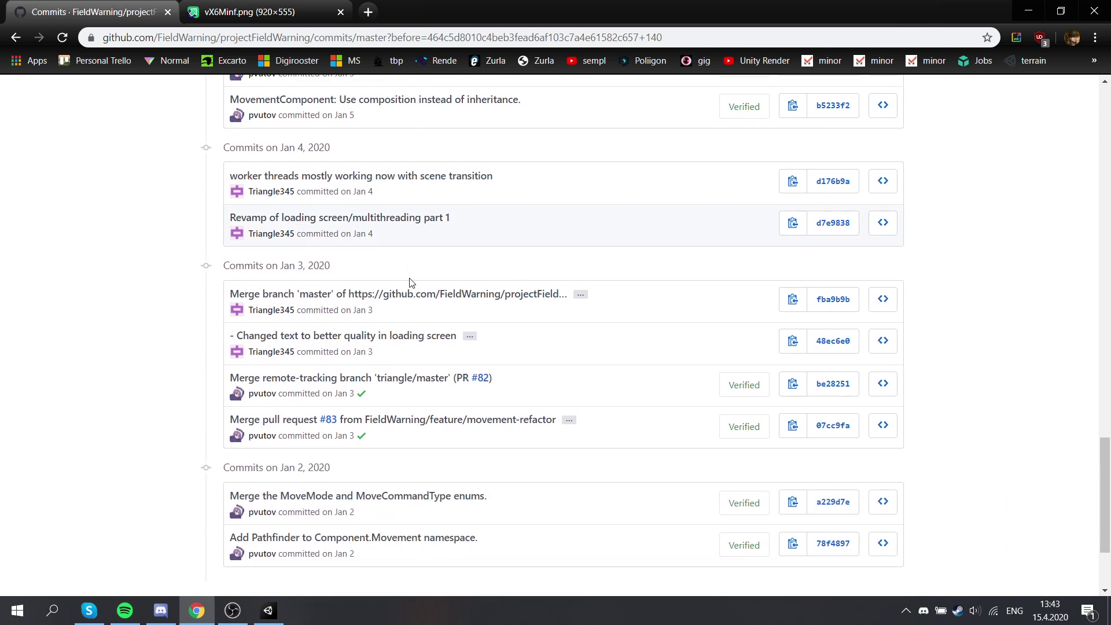
{"action": "scroll", "coordinate": [412, 282], "scroll_direction": "down", "scroll_amount": 1}
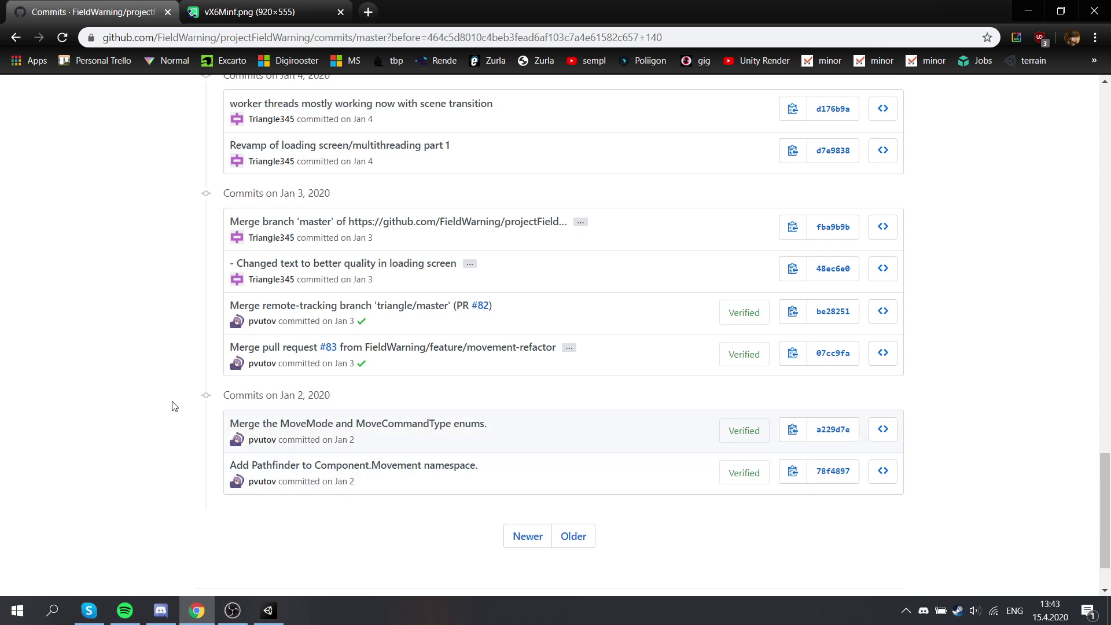
{"action": "scroll", "coordinate": [231, 394], "scroll_direction": "down", "scroll_amount": 1}
Step: Open the next newer page of commits and review the entries from February 1 back to January 8, 2020
{"action": "left_click", "coordinate": [528, 464]}
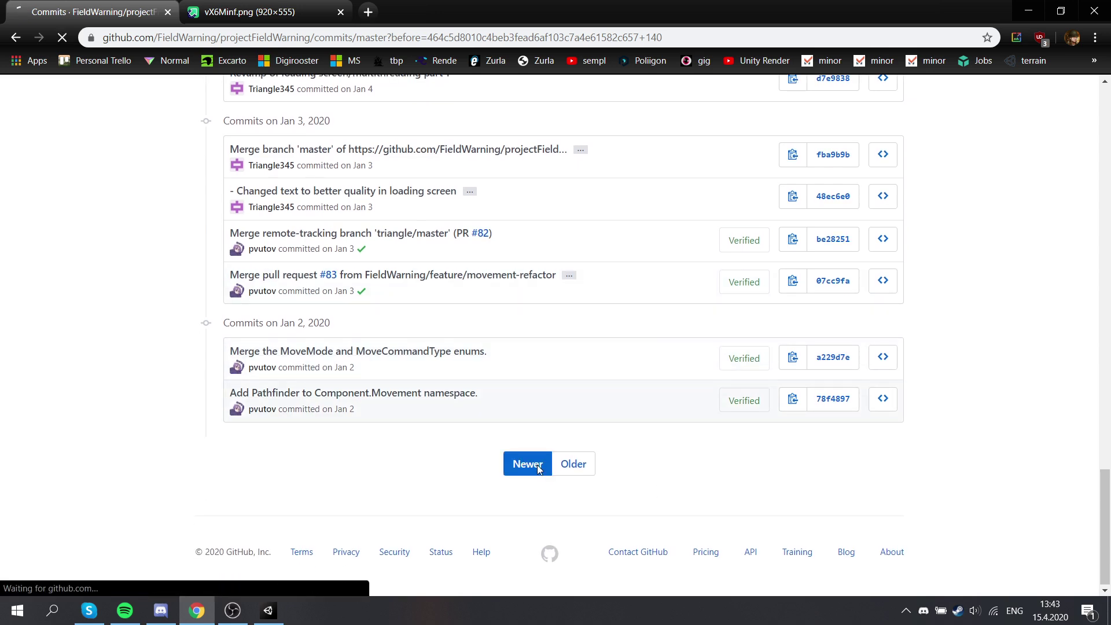
{"action": "scroll", "coordinate": [422, 342], "scroll_direction": "down", "scroll_amount": 3}
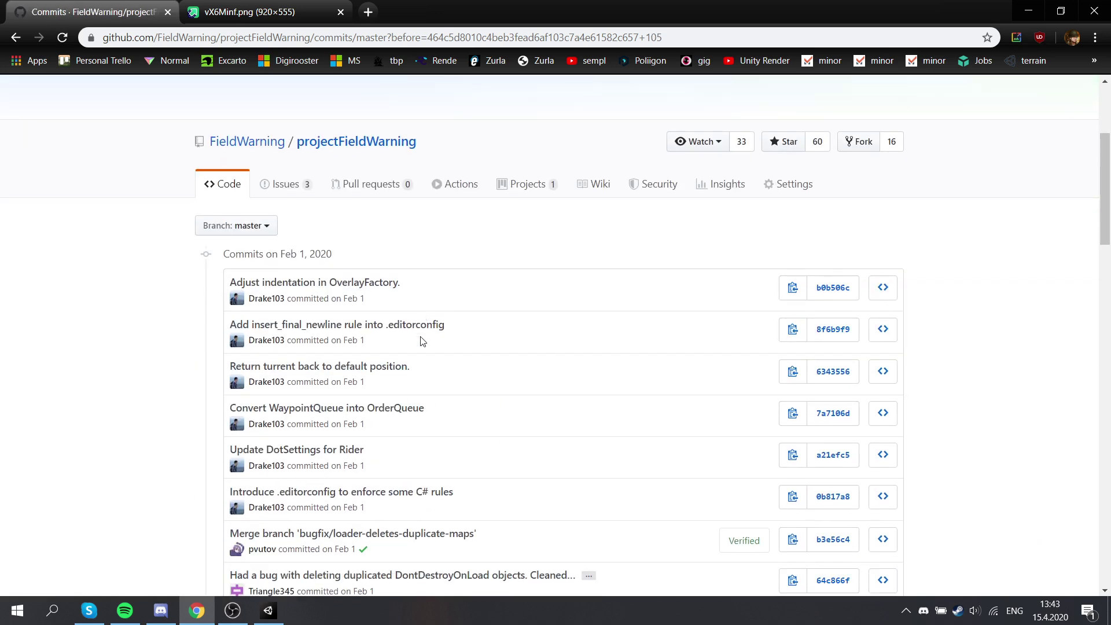
{"action": "scroll", "coordinate": [412, 347], "scroll_direction": "down", "scroll_amount": 3}
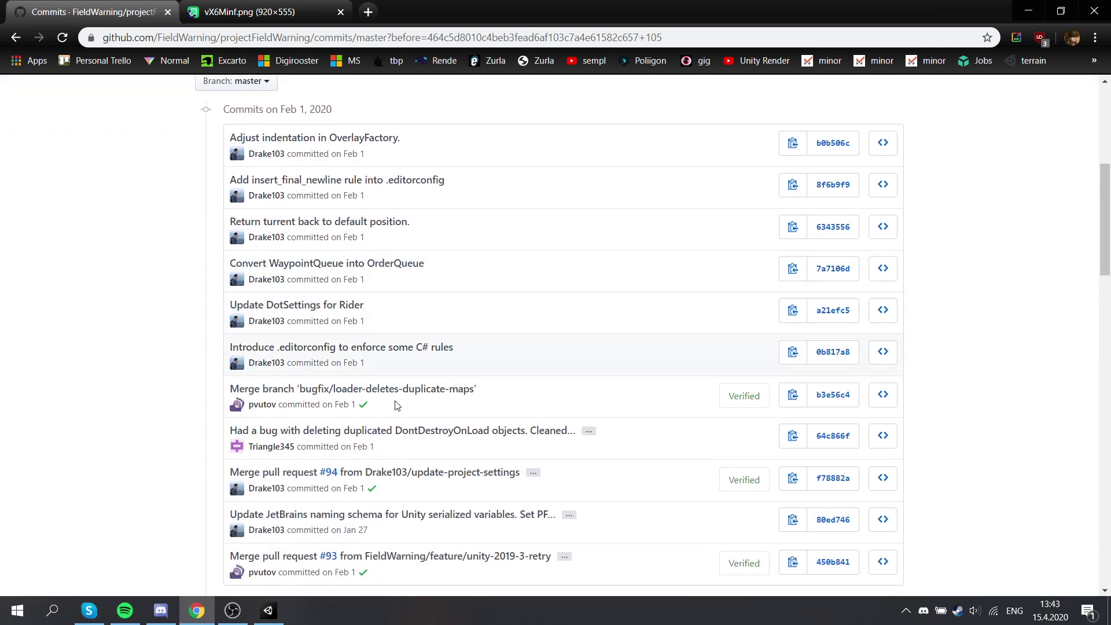
{"action": "scroll", "coordinate": [280, 344], "scroll_direction": "down", "scroll_amount": 8}
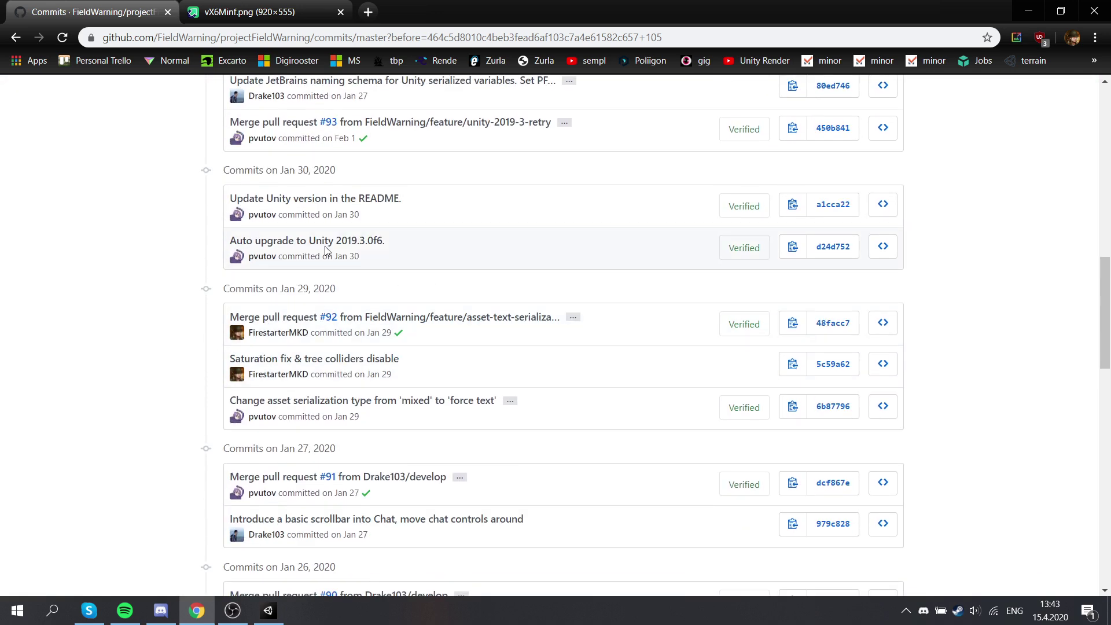
{"action": "scroll", "coordinate": [359, 284], "scroll_direction": "down", "scroll_amount": 15}
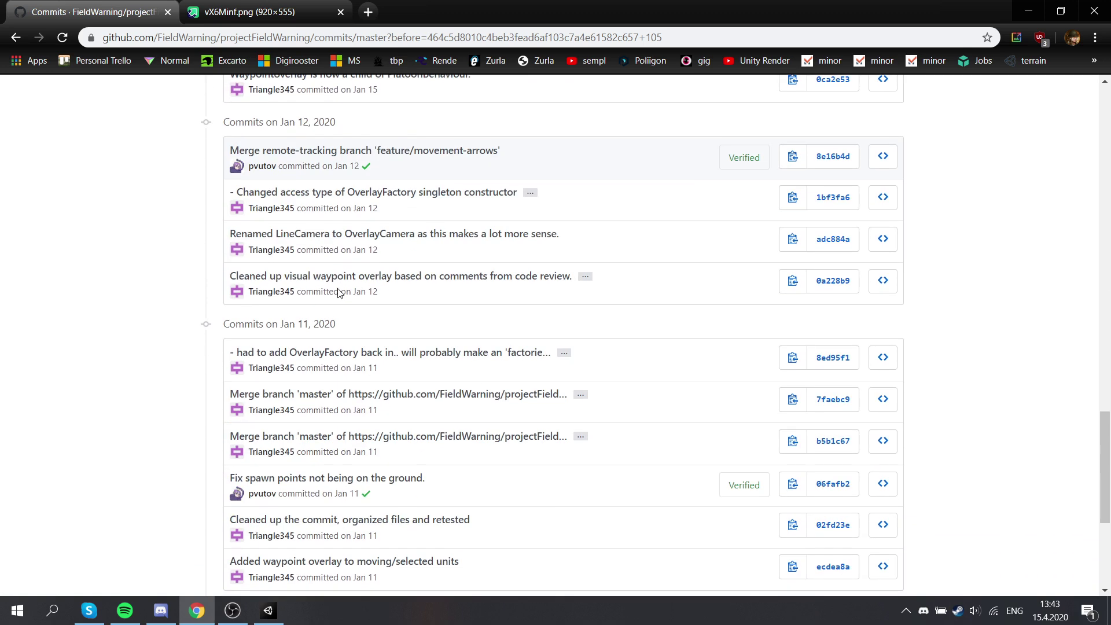
Step: Open the next newer page of commits and skim the entries from February 23 back to February 1, 2020
{"action": "left_click", "coordinate": [527, 464]}
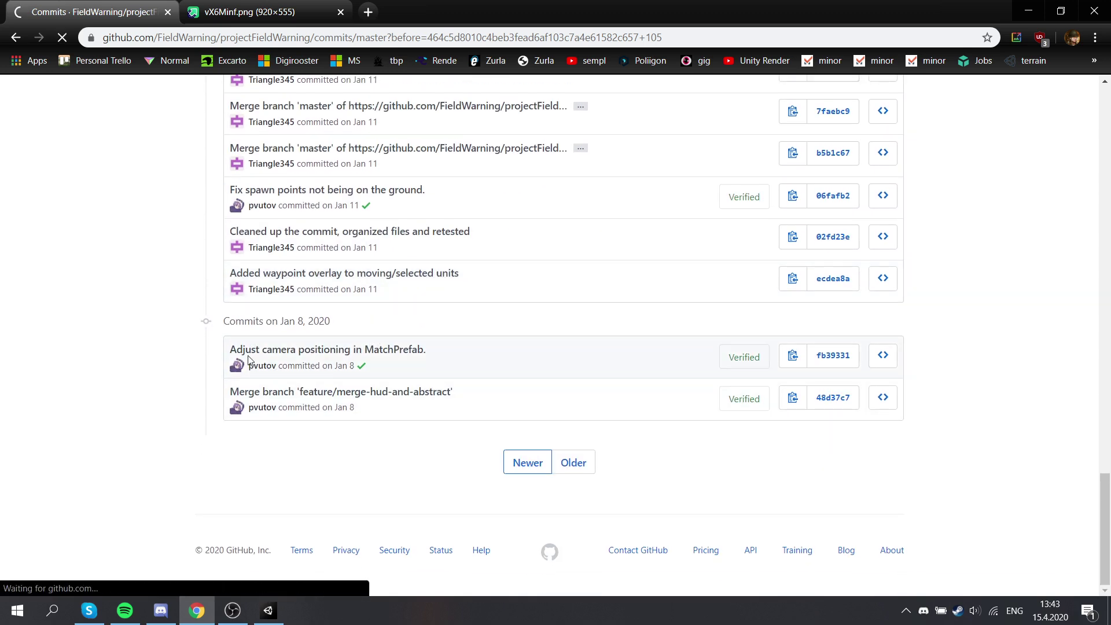
{"action": "scroll", "coordinate": [374, 255], "scroll_direction": "down", "scroll_amount": 14}
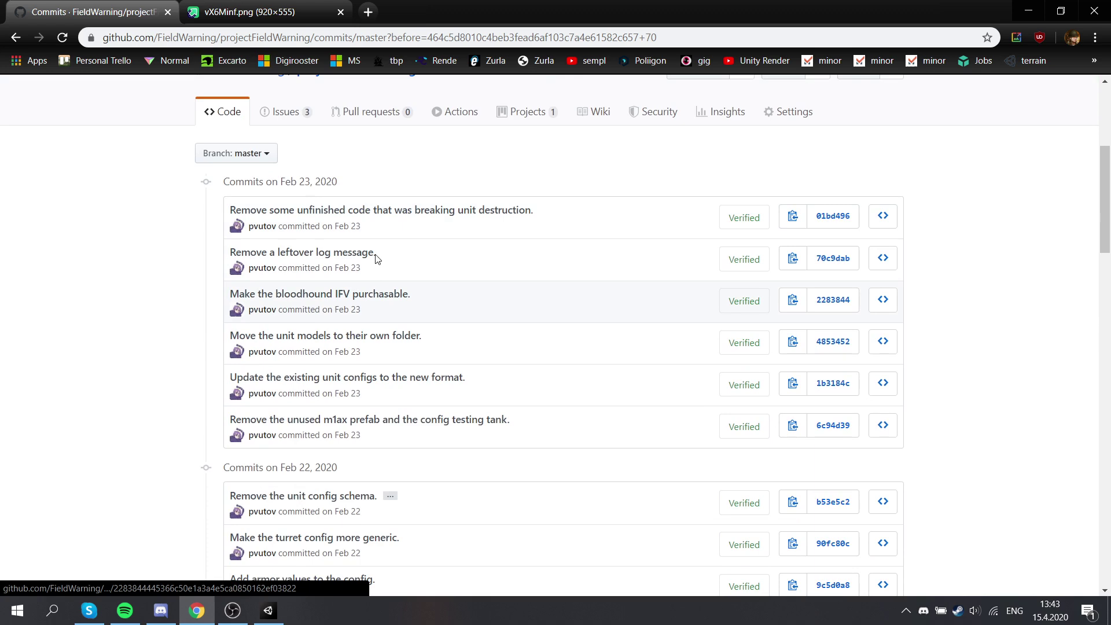
{"action": "scroll", "coordinate": [489, 396], "scroll_direction": "down", "scroll_amount": 18}
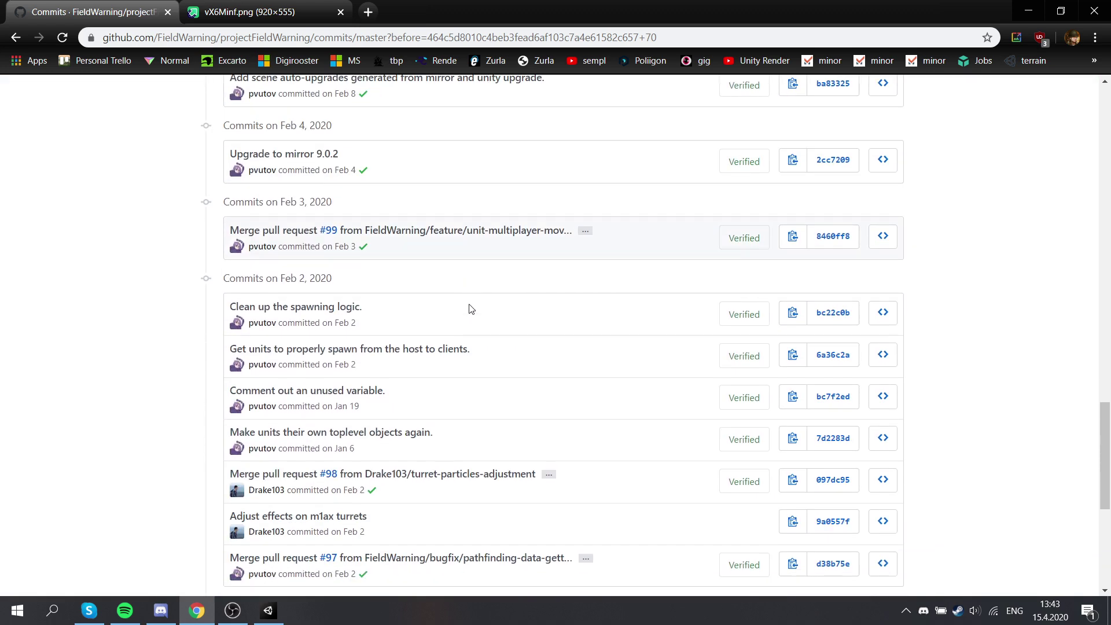
Step: Open the newest page of commits and look at the April 2020 entries at its start
{"action": "left_click", "coordinate": [541, 466]}
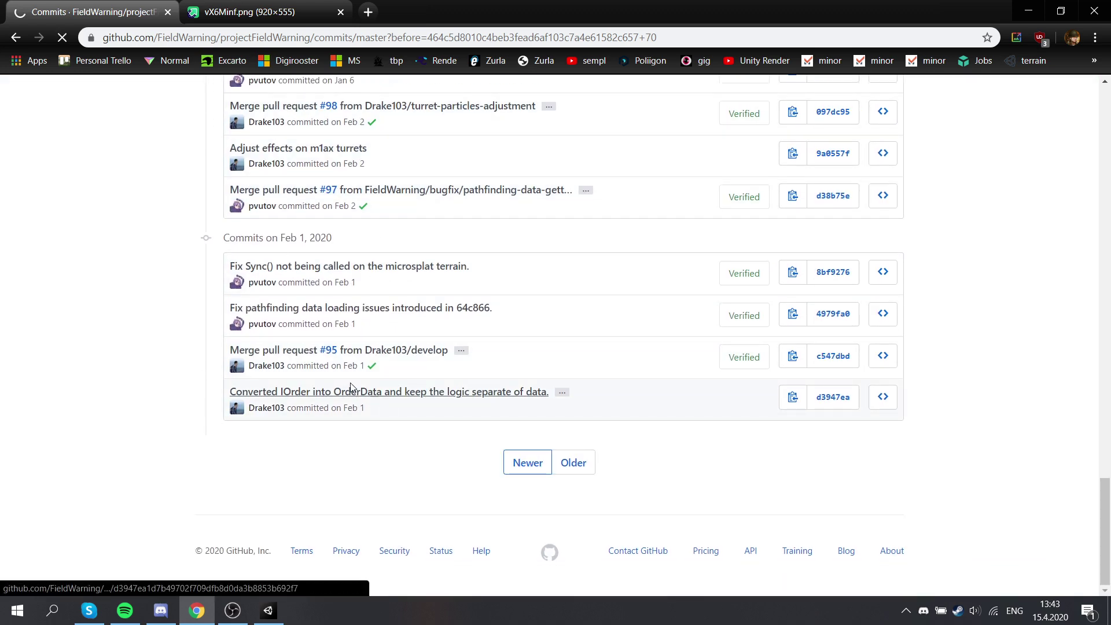
{"action": "scroll", "coordinate": [376, 341], "scroll_direction": "down", "scroll_amount": 5}
{"action": "scroll", "coordinate": [324, 321], "scroll_direction": "up", "scroll_amount": 5}
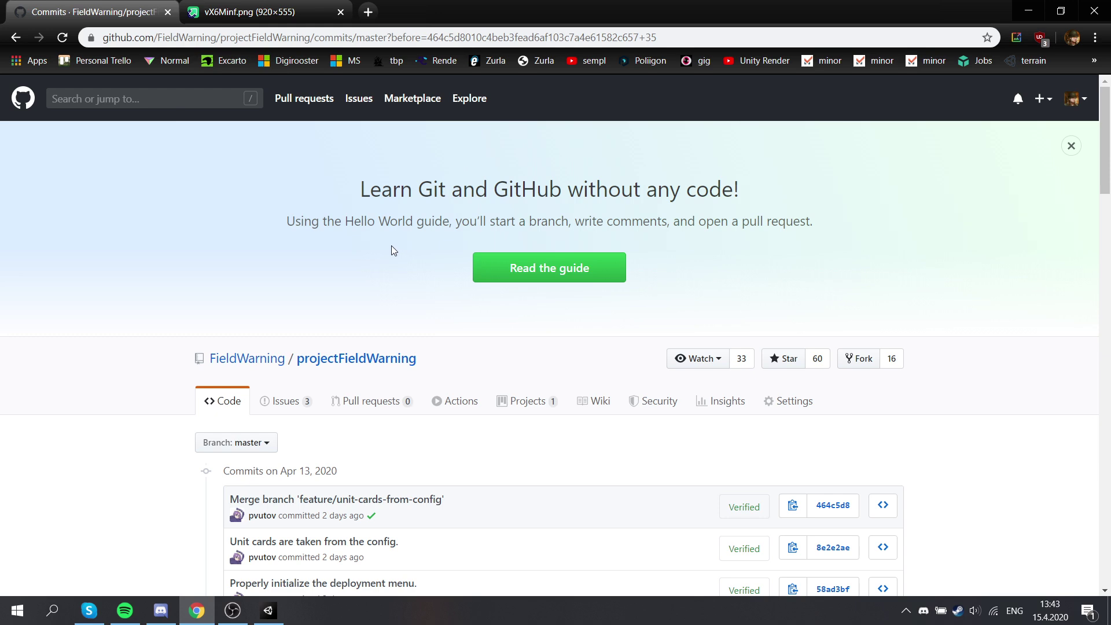
{"action": "scroll", "coordinate": [391, 249], "scroll_direction": "down", "scroll_amount": 2}
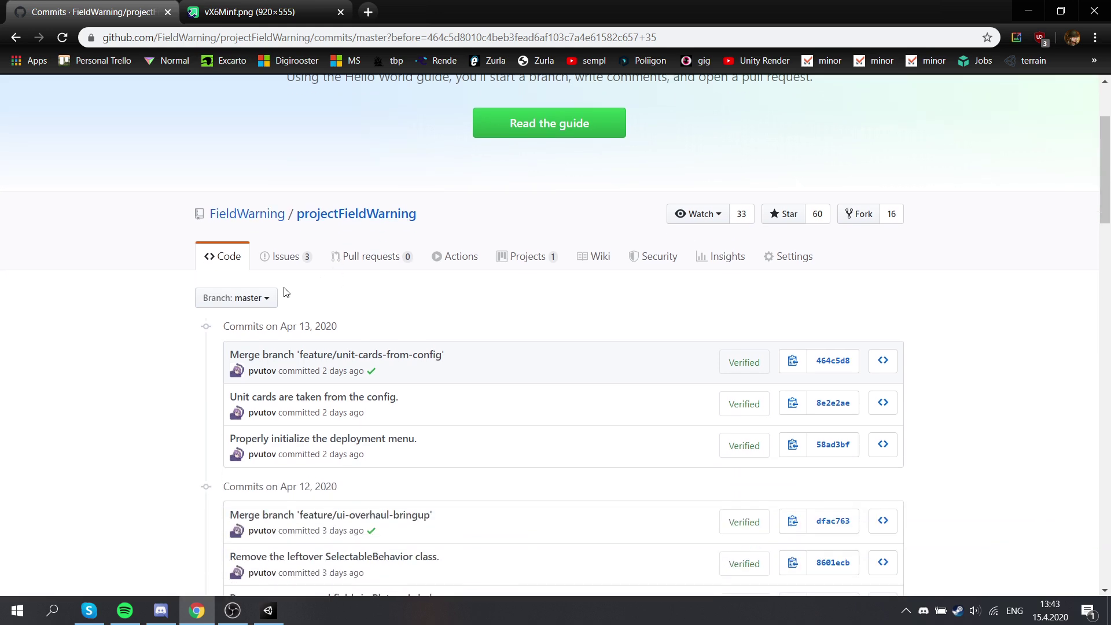
Step: Switch to Discord, watch the shared gameplay video 9gNXrn0TRF.mp4, pause it and exit full screen
{"action": "left_click", "coordinate": [160, 610]}
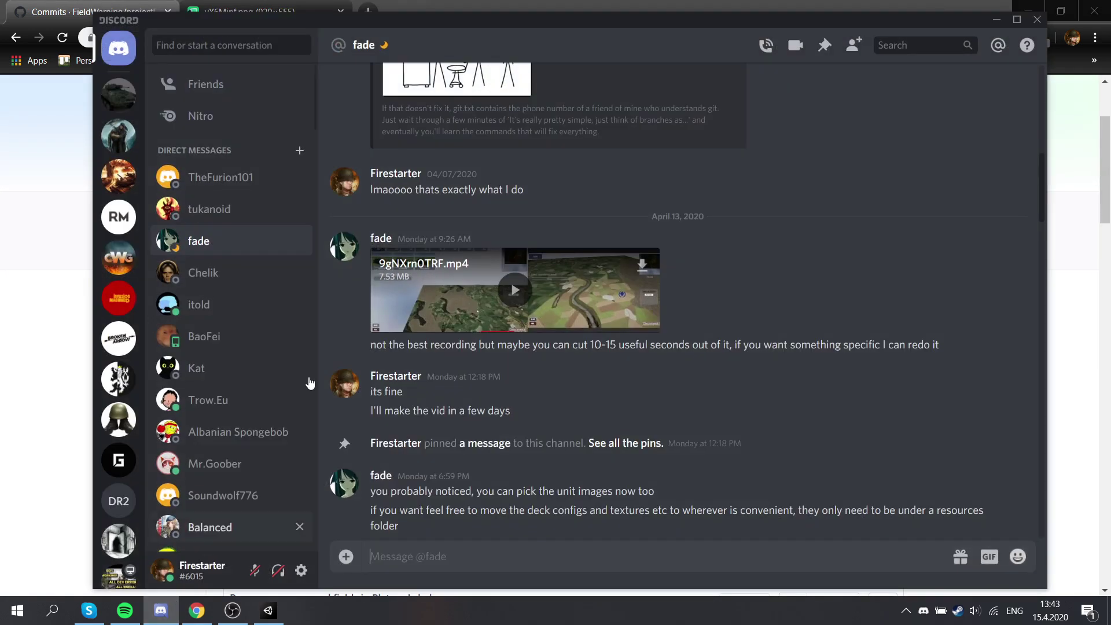
{"action": "left_click", "coordinate": [605, 298]}
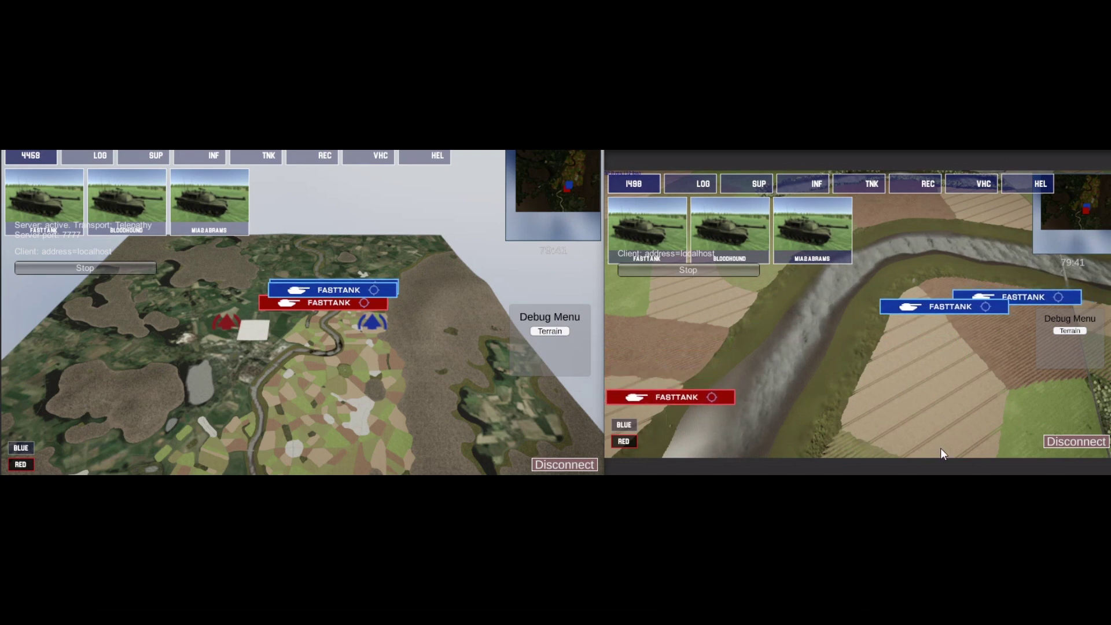
{"action": "mouse_move", "coordinate": [828, 423]}
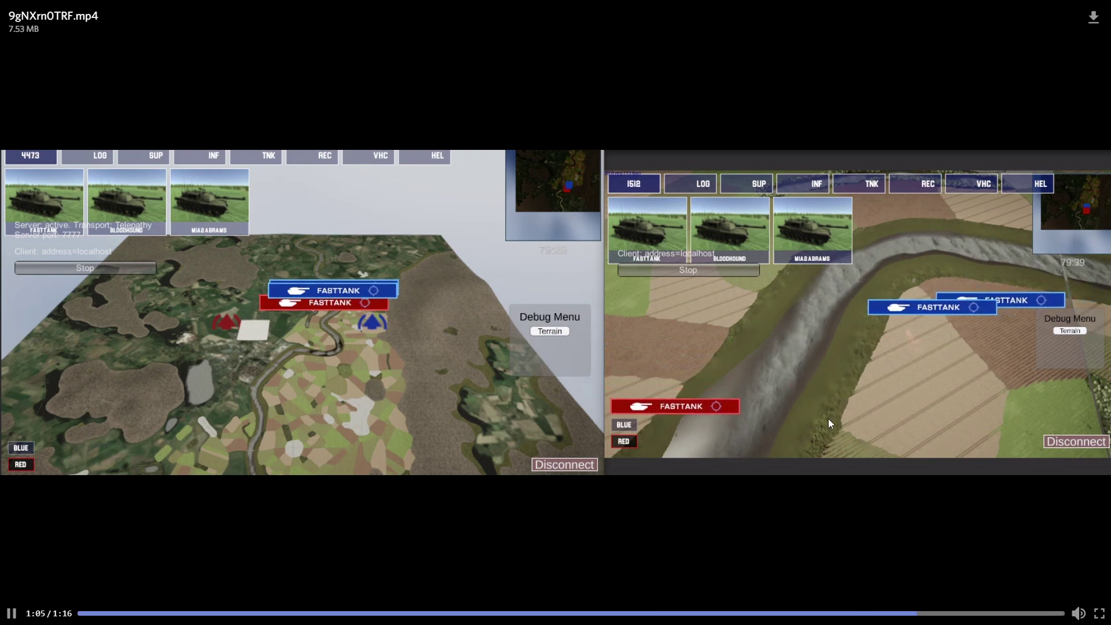
{"action": "left_click", "coordinate": [11, 613]}
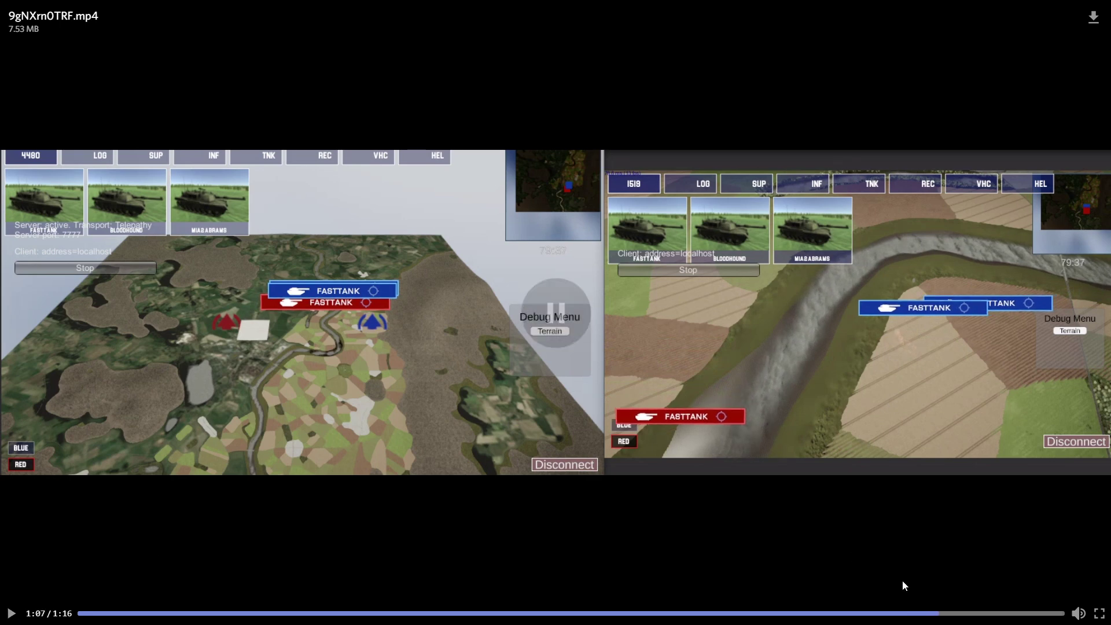
{"action": "left_click", "coordinate": [1099, 613]}
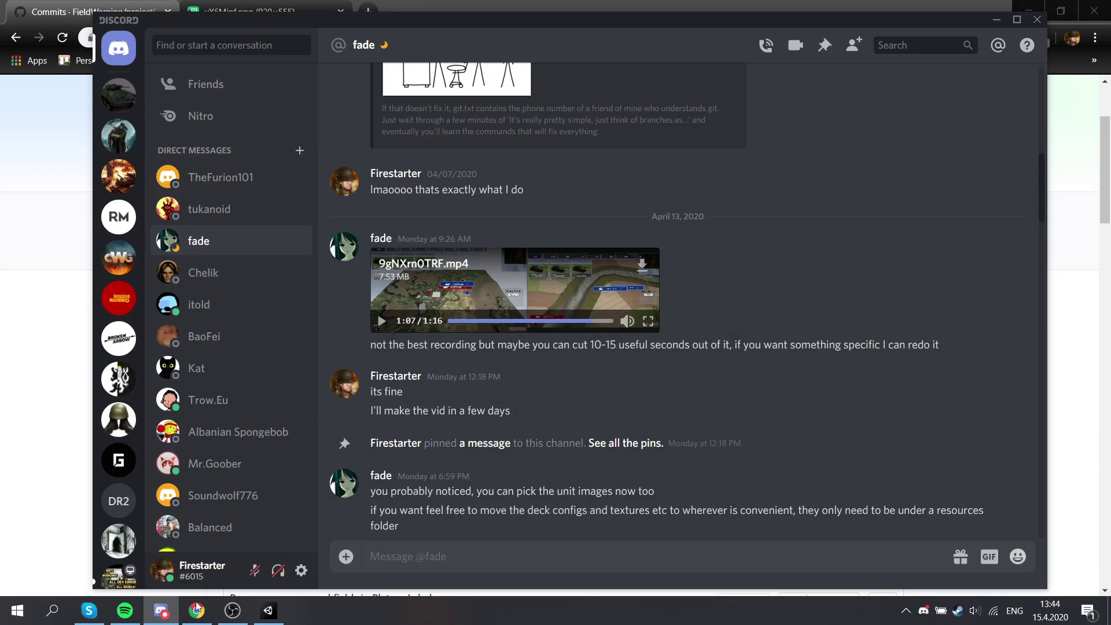
Step: Switch to Chrome and show the vX6Minf.png screenshot of the game's unit cards
{"action": "left_click", "coordinate": [197, 609]}
{"action": "left_click", "coordinate": [260, 12]}
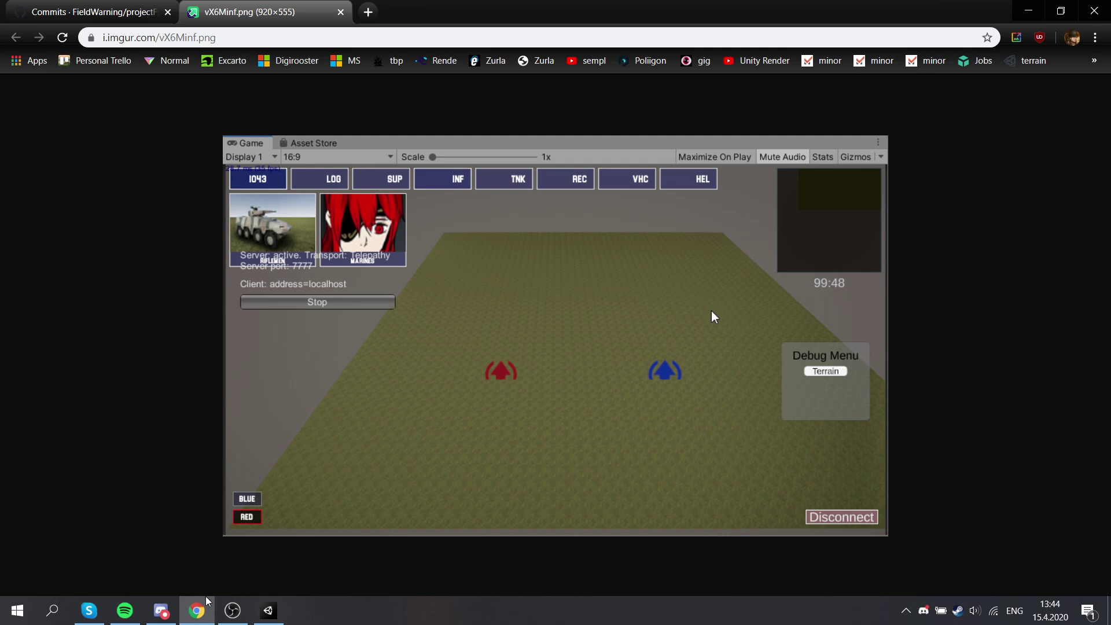
Step: Switch to Unity and survey the full-feature-scene2 map around the village, the parked vehicles and the burning tower
{"action": "left_click", "coordinate": [197, 611]}
{"action": "left_click", "coordinate": [233, 610]}
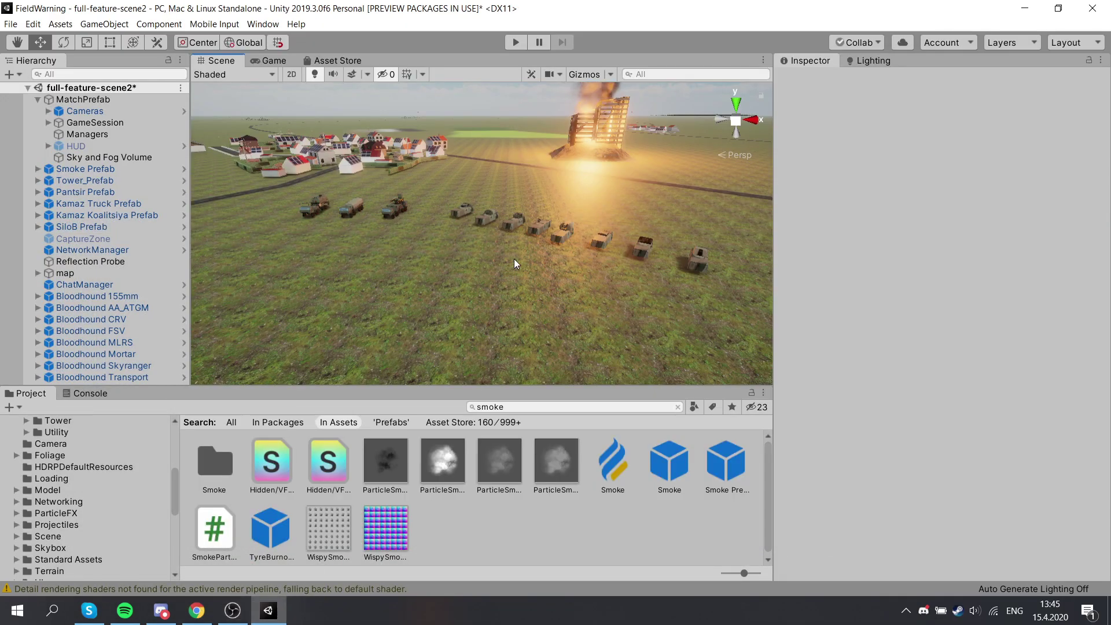
{"action": "scroll", "coordinate": [493, 185], "scroll_direction": "down", "scroll_amount": 6}
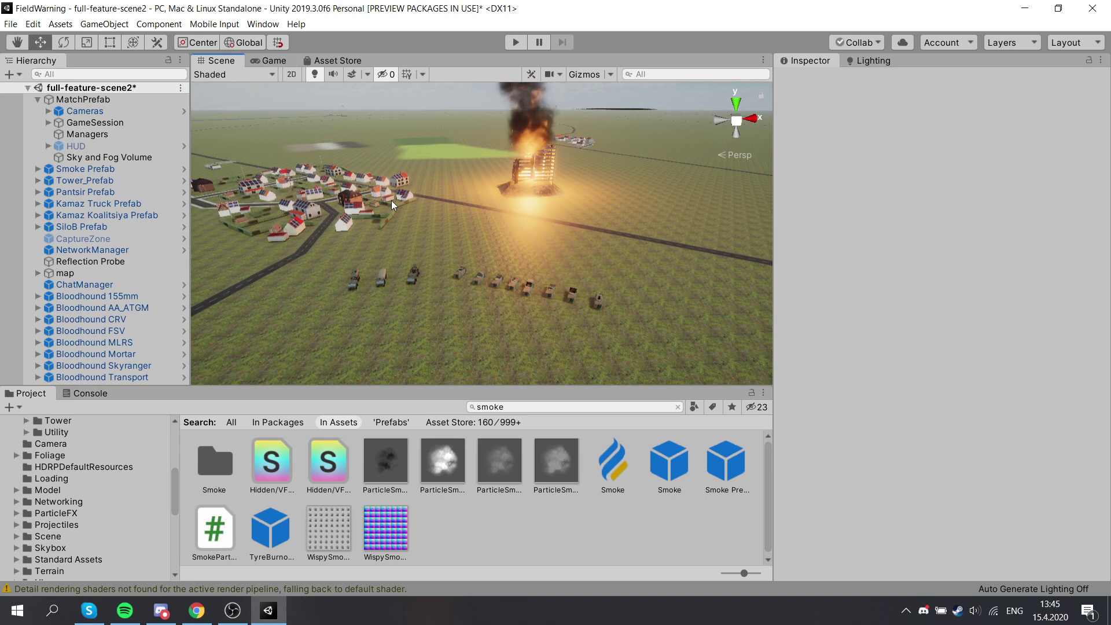
{"action": "scroll", "coordinate": [483, 181], "scroll_direction": "down", "scroll_amount": 6}
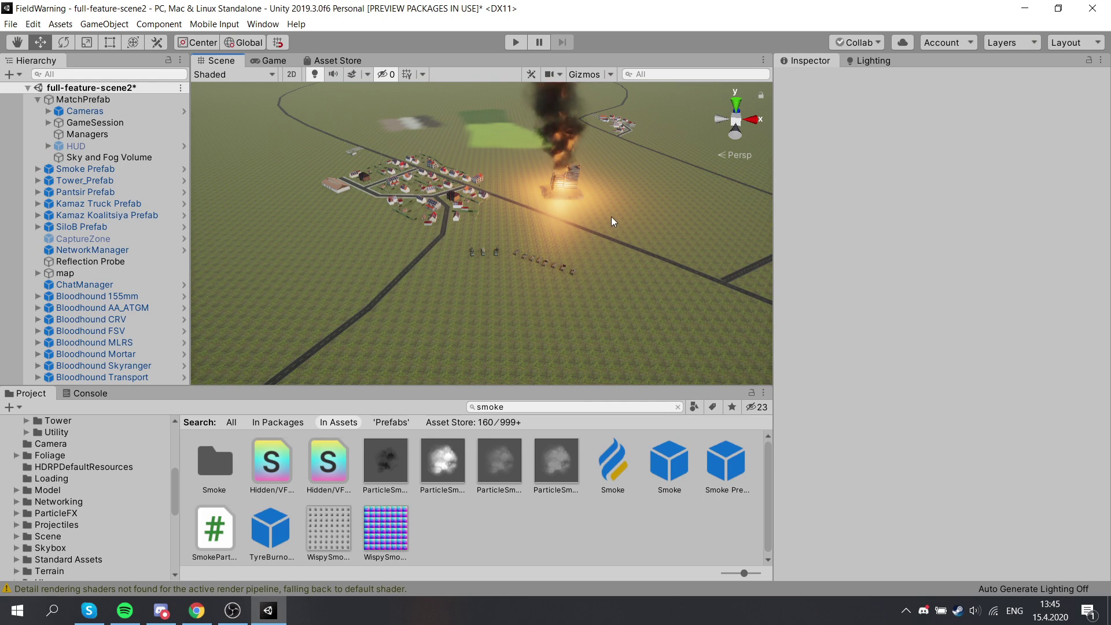
{"action": "mouse_move", "coordinate": [577, 248]}
{"action": "left_mouse_down"}
{"action": "mouse_move", "coordinate": [552, 259]}
{"action": "mouse_move", "coordinate": [550, 191]}
{"action": "left_mouse_up"}
{"action": "left_click_drag", "start_coordinate": [363, 257], "coordinate": [522, 253]}
{"action": "scroll", "coordinate": [514, 246], "scroll_direction": "up", "scroll_amount": 4}
{"action": "scroll", "coordinate": [520, 248], "scroll_direction": "down", "scroll_amount": 3}
{"action": "mouse_move", "coordinate": [529, 249]}
{"action": "left_mouse_down"}
{"action": "mouse_move", "coordinate": [476, 247]}
{"action": "mouse_move", "coordinate": [439, 228]}
{"action": "mouse_move", "coordinate": [599, 219]}
{"action": "mouse_move", "coordinate": [602, 258]}
{"action": "mouse_move", "coordinate": [357, 199]}
{"action": "mouse_move", "coordinate": [422, 182]}
{"action": "left_mouse_up"}
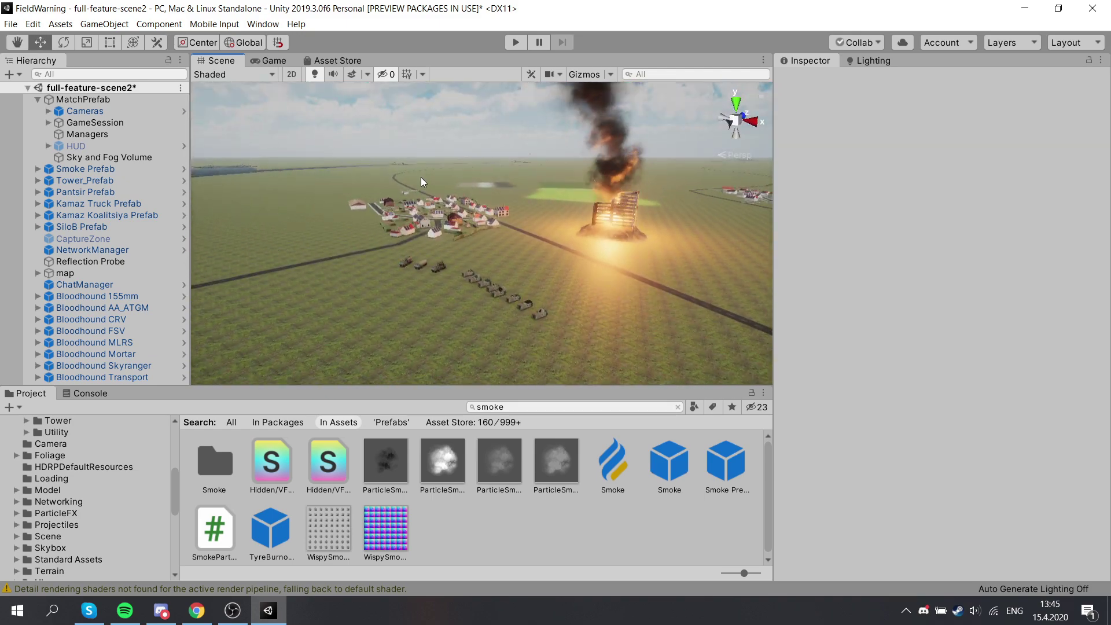
{"action": "left_click_drag", "start_coordinate": [544, 184], "coordinate": [486, 197]}
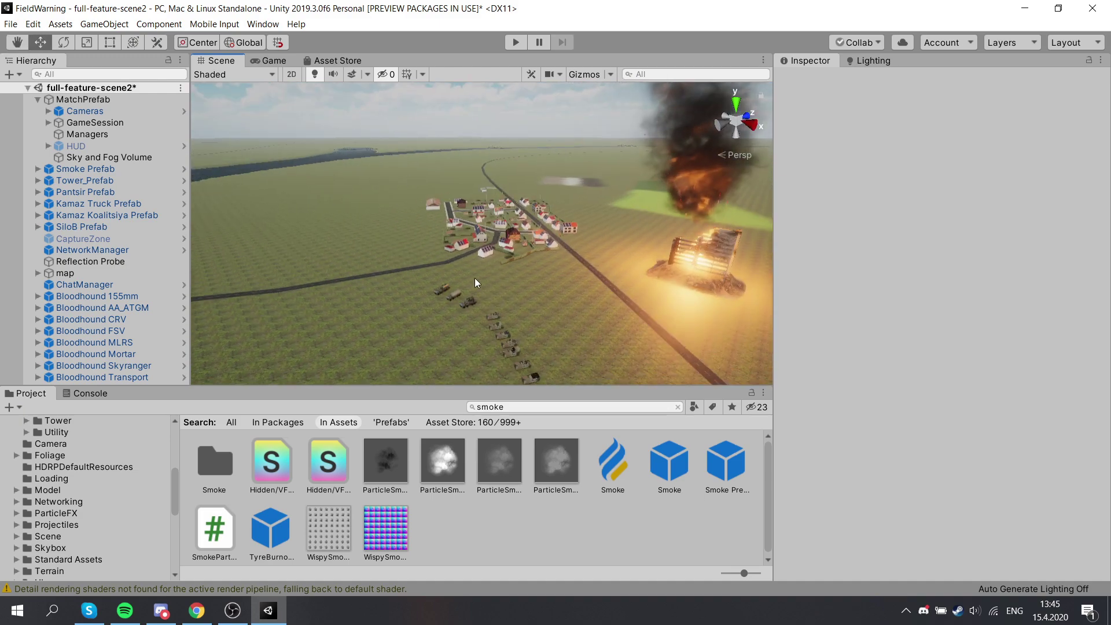
{"action": "mouse_move", "coordinate": [474, 283]}
{"action": "left_mouse_down"}
{"action": "mouse_move", "coordinate": [474, 218]}
{"action": "mouse_move", "coordinate": [481, 236]}
{"action": "mouse_move", "coordinate": [397, 234]}
{"action": "mouse_move", "coordinate": [538, 250]}
{"action": "mouse_move", "coordinate": [382, 236]}
{"action": "mouse_move", "coordinate": [419, 261]}
{"action": "mouse_move", "coordinate": [972, 328]}
{"action": "mouse_move", "coordinate": [114, 301]}
{"action": "mouse_move", "coordinate": [349, 283]}
{"action": "mouse_move", "coordinate": [567, 290]}
{"action": "mouse_move", "coordinate": [404, 299]}
{"action": "mouse_move", "coordinate": [463, 295]}
{"action": "mouse_move", "coordinate": [357, 203]}
{"action": "left_mouse_up"}
Step: Maximize the Scene view and inspect the parked Bloodhound vehicles and Kamaz trucks up close
{"action": "key", "text": "shift+space"}
{"action": "left_click_drag", "start_coordinate": [656, 297], "coordinate": [457, 245]}
{"action": "left_click_drag", "start_coordinate": [372, 248], "coordinate": [304, 148]}
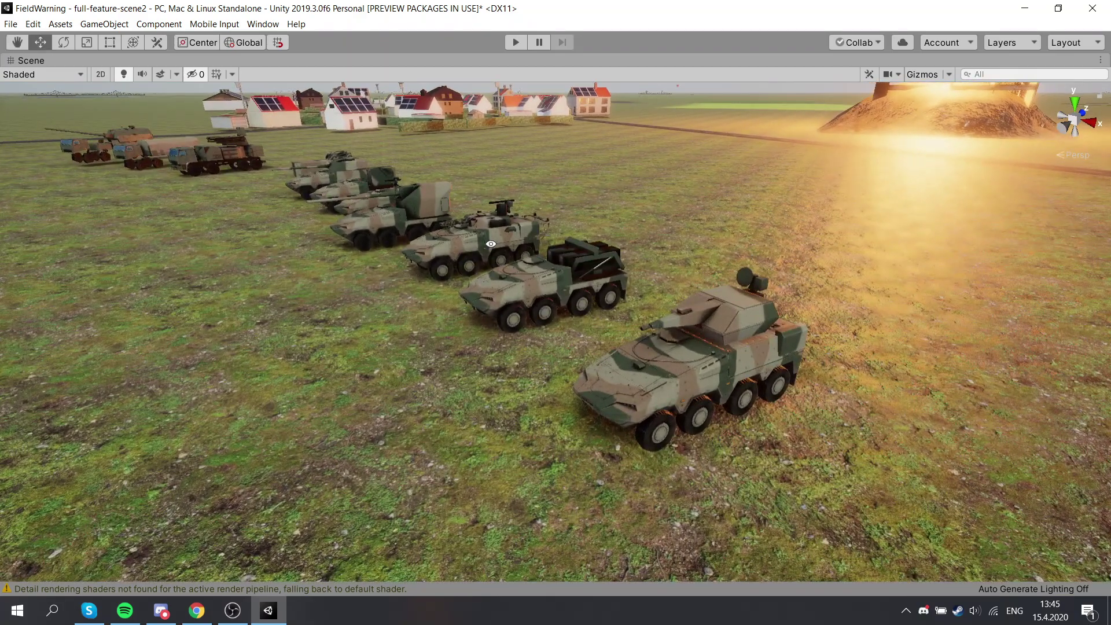
{"action": "mouse_move", "coordinate": [491, 244]}
{"action": "left_mouse_down"}
{"action": "mouse_move", "coordinate": [446, 273]}
{"action": "mouse_move", "coordinate": [342, 286]}
{"action": "mouse_move", "coordinate": [735, 308]}
{"action": "mouse_move", "coordinate": [518, 340]}
{"action": "mouse_move", "coordinate": [677, 334]}
{"action": "mouse_move", "coordinate": [630, 320]}
{"action": "mouse_move", "coordinate": [599, 349]}
{"action": "mouse_move", "coordinate": [667, 378]}
{"action": "mouse_move", "coordinate": [566, 363]}
{"action": "mouse_move", "coordinate": [546, 371]}
{"action": "mouse_move", "coordinate": [528, 355]}
{"action": "mouse_move", "coordinate": [607, 378]}
{"action": "mouse_move", "coordinate": [736, 313]}
{"action": "left_mouse_up"}
{"action": "scroll", "coordinate": [678, 334], "scroll_direction": "down", "scroll_amount": 3}
{"action": "scroll", "coordinate": [676, 334], "scroll_direction": "up", "scroll_amount": 3}
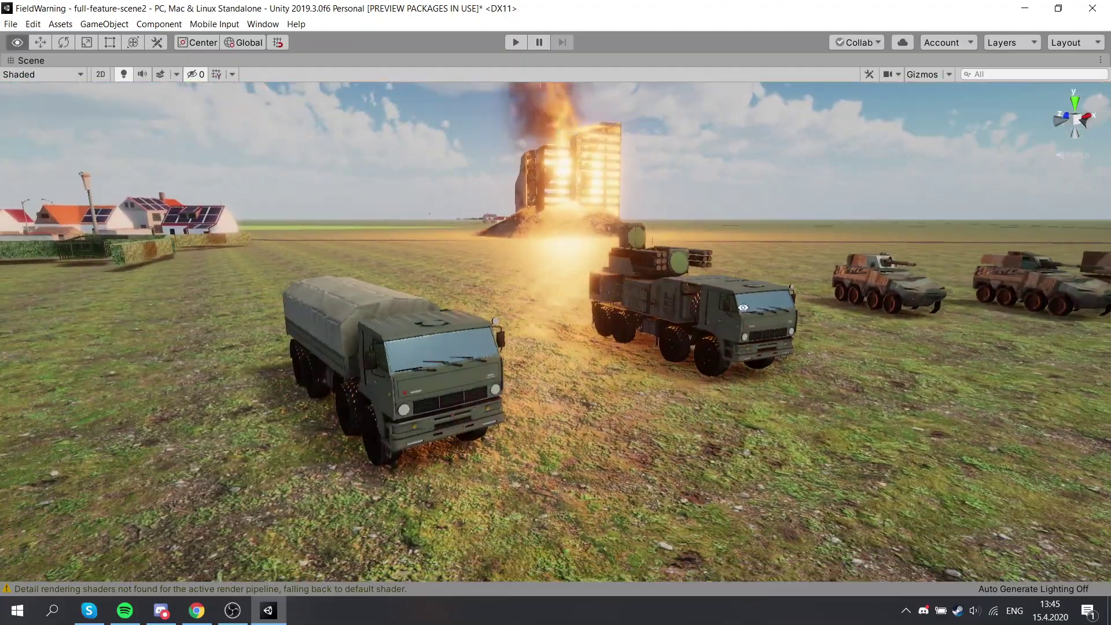
Step: Examine the burning tower with its fire and smoke effect and the nearby village houses from several angles
{"action": "mouse_move", "coordinate": [591, 357]}
{"action": "left_mouse_down"}
{"action": "mouse_move", "coordinate": [746, 334]}
{"action": "mouse_move", "coordinate": [513, 193]}
{"action": "mouse_move", "coordinate": [417, 162]}
{"action": "mouse_move", "coordinate": [468, 208]}
{"action": "left_mouse_up"}
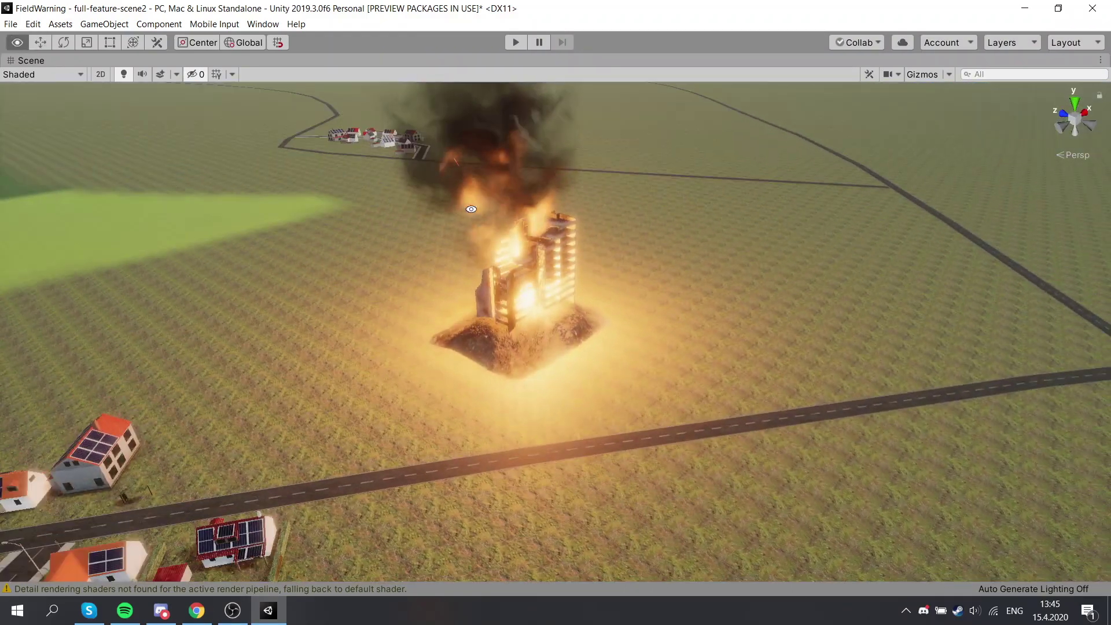
{"action": "scroll", "coordinate": [564, 294], "scroll_direction": "up", "scroll_amount": 1}
{"action": "mouse_move", "coordinate": [564, 294]}
{"action": "left_mouse_down"}
{"action": "mouse_move", "coordinate": [490, 171]}
{"action": "mouse_move", "coordinate": [587, 359]}
{"action": "mouse_move", "coordinate": [489, 193]}
{"action": "mouse_move", "coordinate": [531, 296]}
{"action": "mouse_move", "coordinate": [380, 348]}
{"action": "left_mouse_up"}
{"action": "scroll", "coordinate": [672, 419], "scroll_direction": "up", "scroll_amount": 2}
{"action": "mouse_move", "coordinate": [564, 419]}
{"action": "left_mouse_down"}
{"action": "mouse_move", "coordinate": [563, 370]}
{"action": "mouse_move", "coordinate": [615, 292]}
{"action": "mouse_move", "coordinate": [1100, 306]}
{"action": "mouse_move", "coordinate": [116, 296]}
{"action": "mouse_move", "coordinate": [307, 308]}
{"action": "mouse_move", "coordinate": [148, 322]}
{"action": "mouse_move", "coordinate": [603, 323]}
{"action": "mouse_move", "coordinate": [736, 357]}
{"action": "mouse_move", "coordinate": [441, 288]}
{"action": "mouse_move", "coordinate": [693, 363]}
{"action": "mouse_move", "coordinate": [632, 356]}
{"action": "mouse_move", "coordinate": [731, 359]}
{"action": "mouse_move", "coordinate": [752, 399]}
{"action": "left_mouse_up"}
{"action": "scroll", "coordinate": [616, 293], "scroll_direction": "up", "scroll_amount": 5}
{"action": "key", "text": "s"}
{"action": "scroll", "coordinate": [732, 359], "scroll_direction": "down", "scroll_amount": 6}
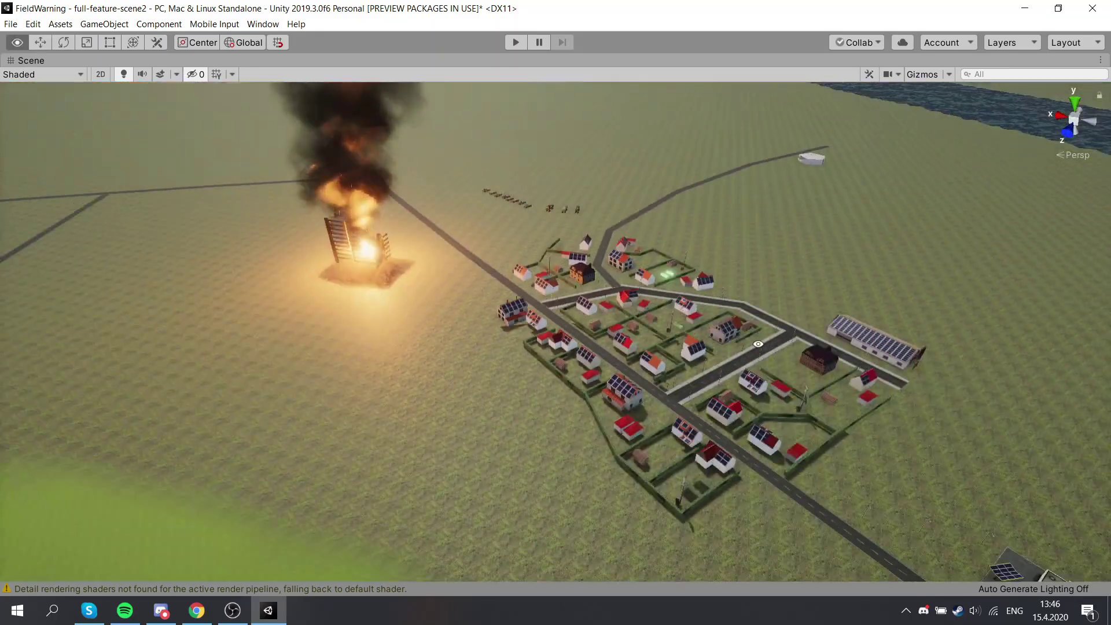
{"action": "mouse_move", "coordinate": [949, 358]}
{"action": "left_mouse_down"}
{"action": "mouse_move", "coordinate": [748, 310]}
{"action": "mouse_move", "coordinate": [620, 232]}
{"action": "mouse_move", "coordinate": [764, 334]}
{"action": "left_mouse_up"}
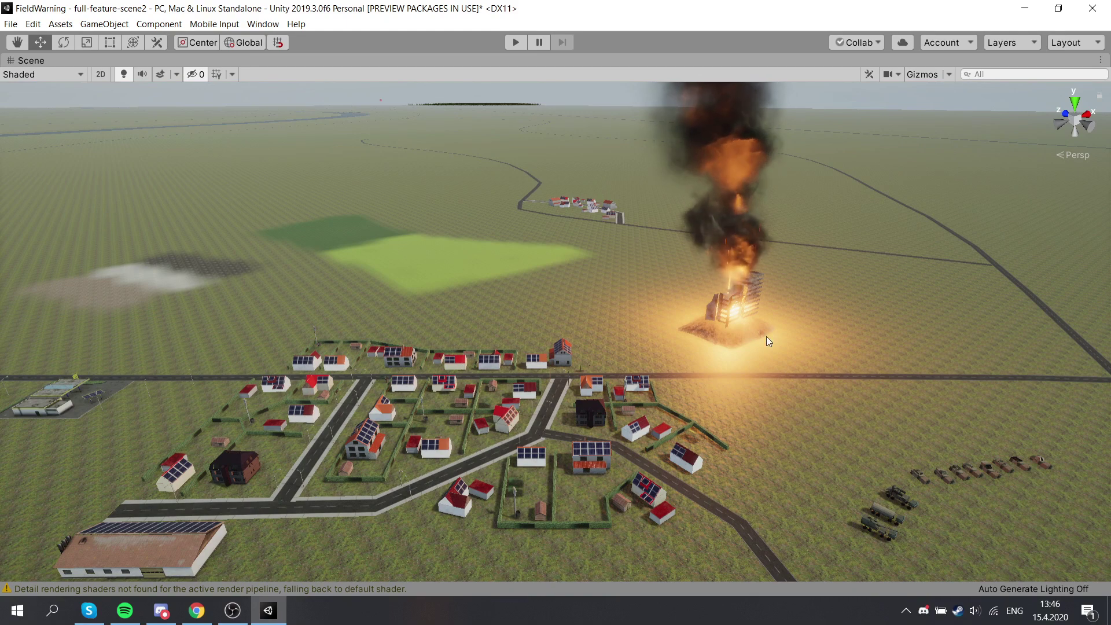
Step: Look over the road network and painted ground patches around the village and tower, leaving no terrain tile selected
{"action": "left_click_drag", "start_coordinate": [869, 338], "coordinate": [564, 340]}
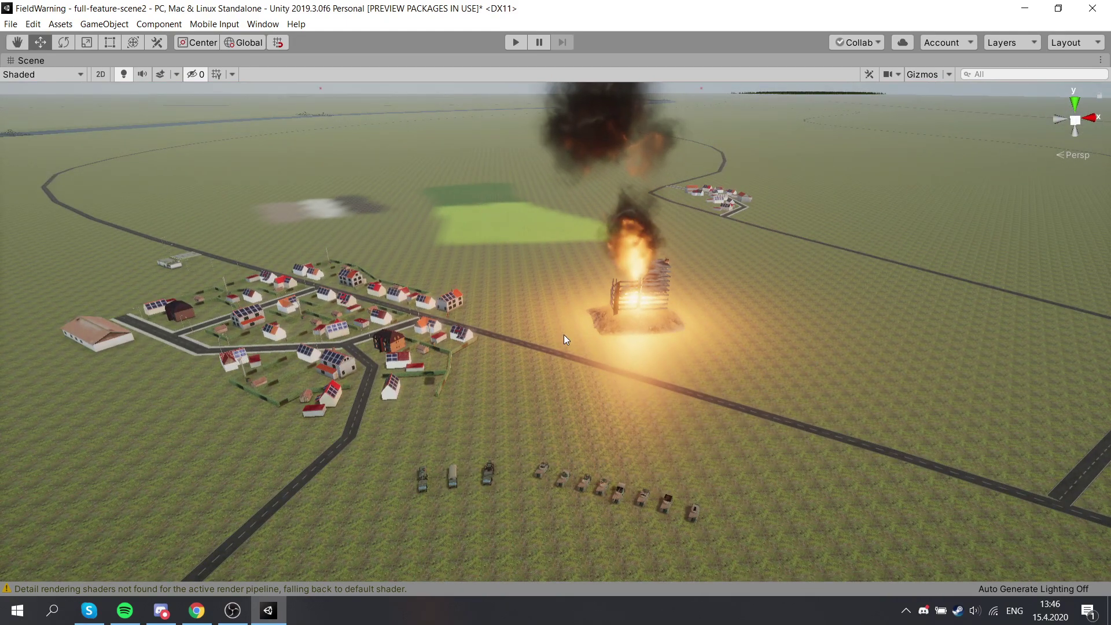
{"action": "left_click_drag", "start_coordinate": [564, 326], "coordinate": [708, 339]}
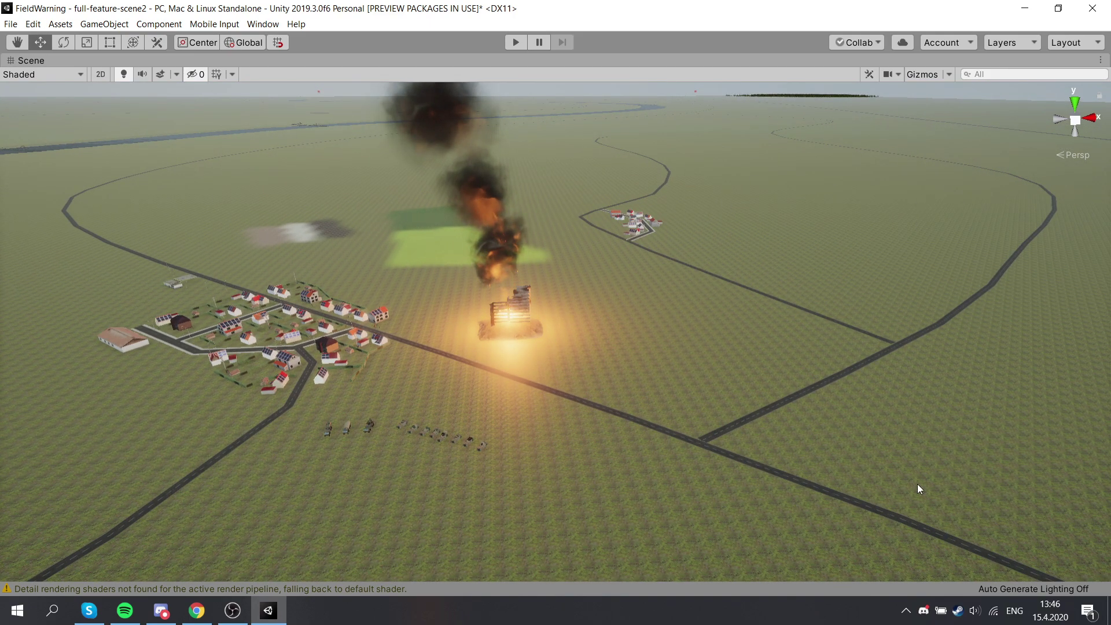
{"action": "left_click_drag", "start_coordinate": [760, 298], "coordinate": [609, 296]}
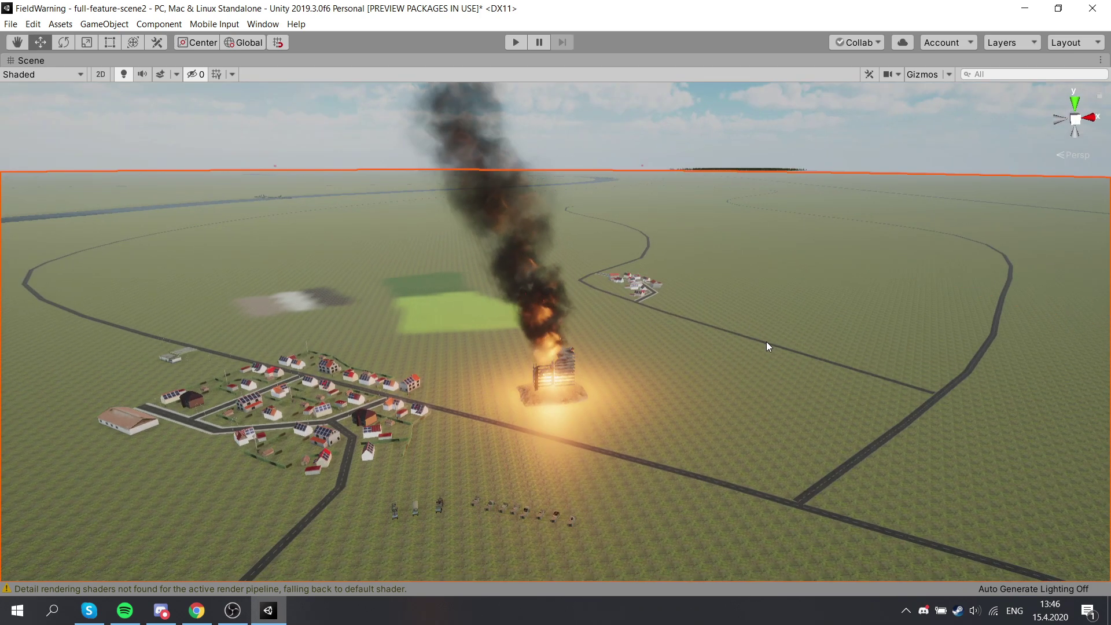
{"action": "left_click", "coordinate": [675, 368]}
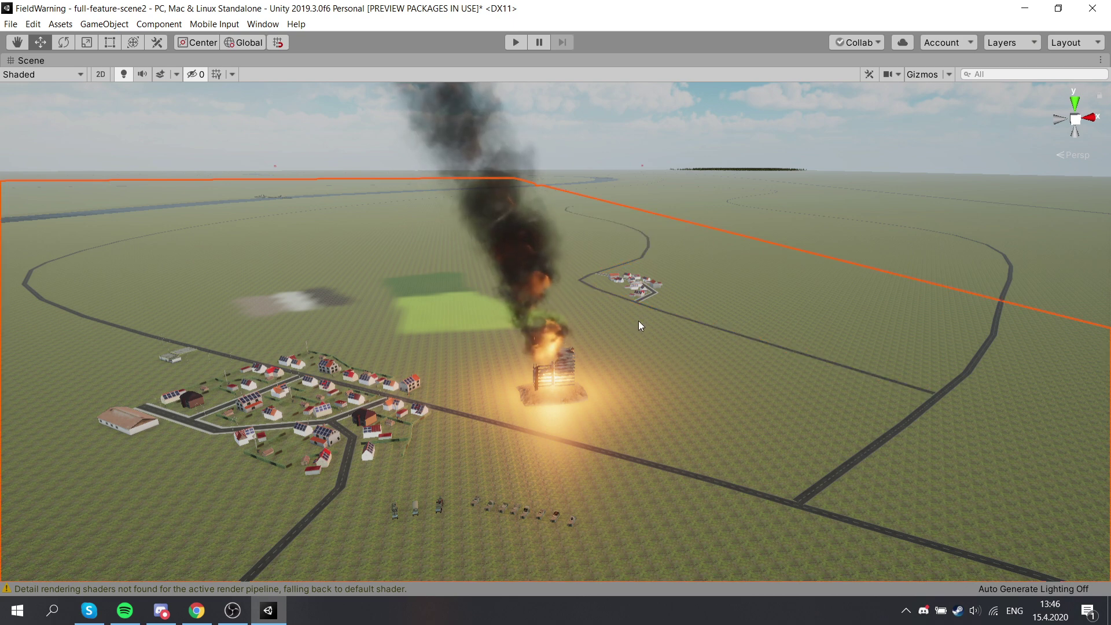
{"action": "left_click", "coordinate": [592, 139]}
{"action": "left_click_drag", "start_coordinate": [659, 381], "coordinate": [709, 349]}
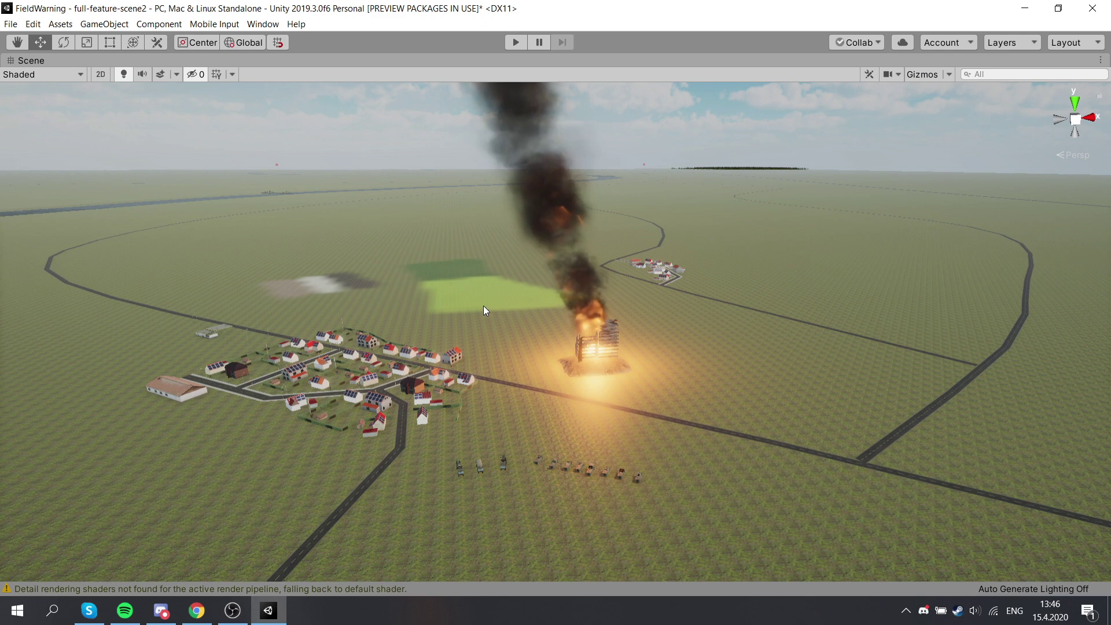
{"action": "left_click_drag", "start_coordinate": [471, 285], "coordinate": [490, 294]}
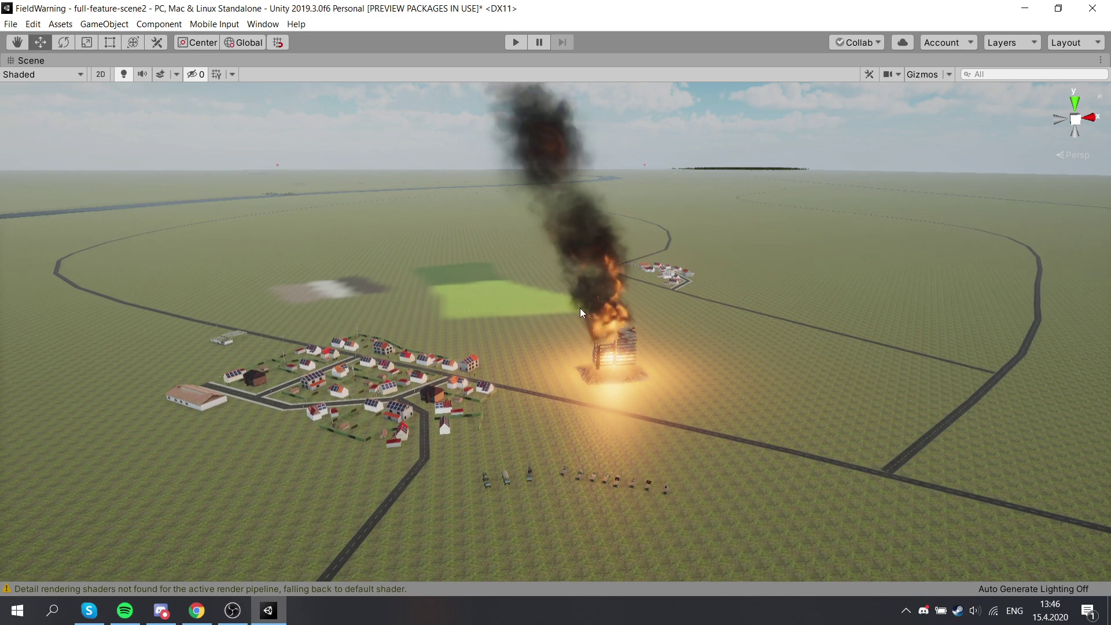
{"action": "left_click_drag", "start_coordinate": [510, 284], "coordinate": [547, 264]}
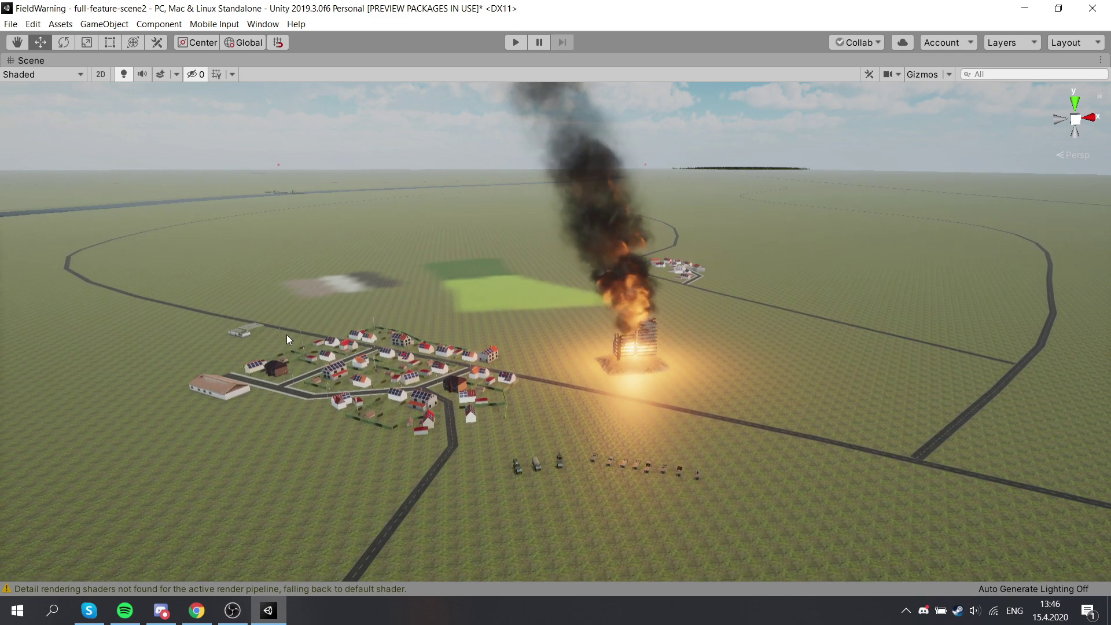
Step: Show the whole map with its river and roads, and return to the village and vehicles
{"action": "scroll", "coordinate": [631, 325], "scroll_direction": "down", "scroll_amount": 3}
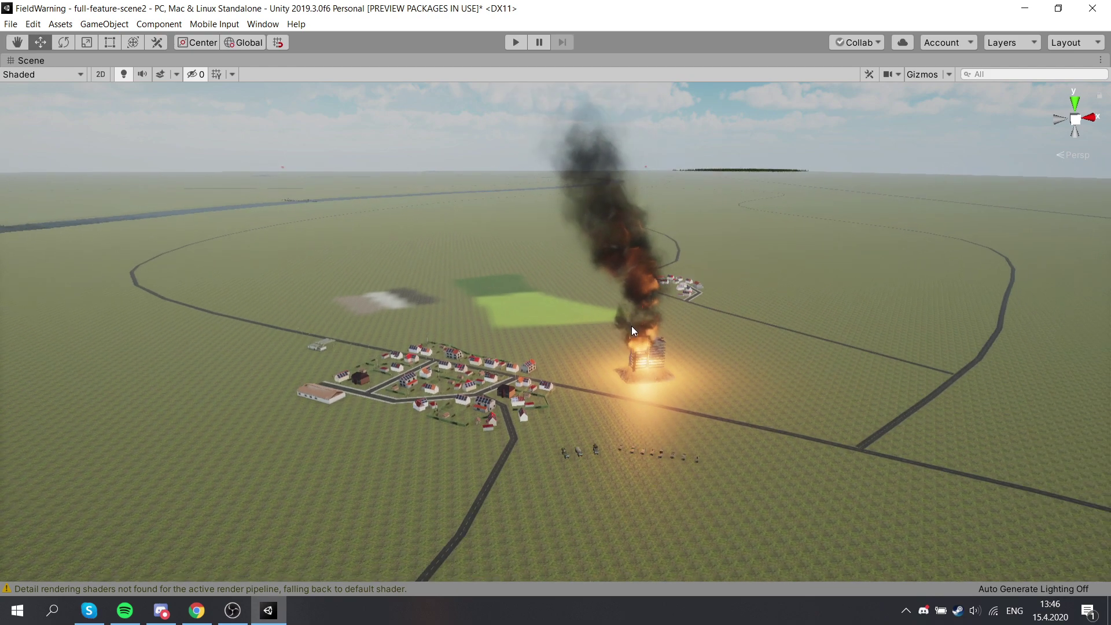
{"action": "scroll", "coordinate": [630, 325], "scroll_direction": "down", "scroll_amount": 10}
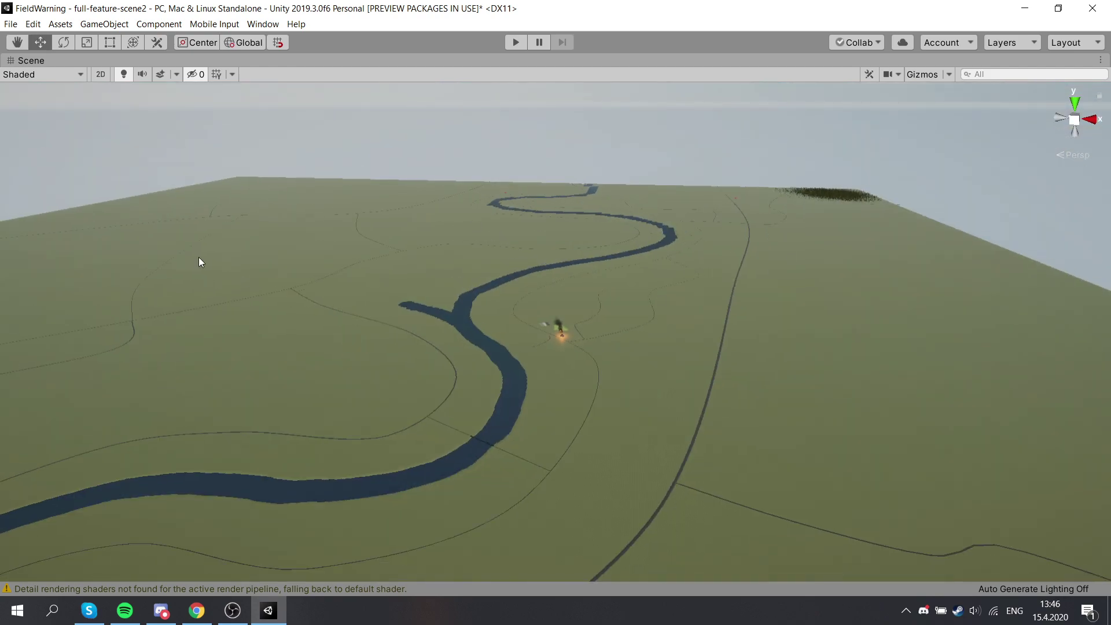
{"action": "scroll", "coordinate": [572, 407], "scroll_direction": "up", "scroll_amount": 10}
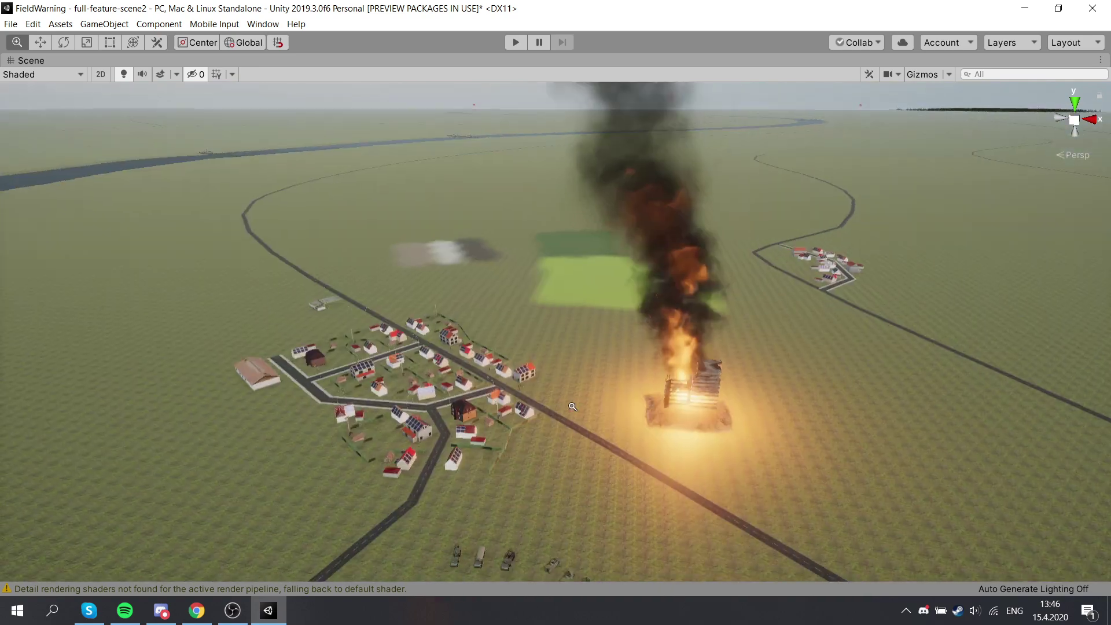
{"action": "mouse_move", "coordinate": [573, 407]}
{"action": "left_mouse_down"}
{"action": "mouse_move", "coordinate": [616, 410]}
{"action": "mouse_move", "coordinate": [528, 424]}
{"action": "mouse_move", "coordinate": [826, 271]}
{"action": "mouse_move", "coordinate": [645, 310]}
{"action": "left_mouse_up"}
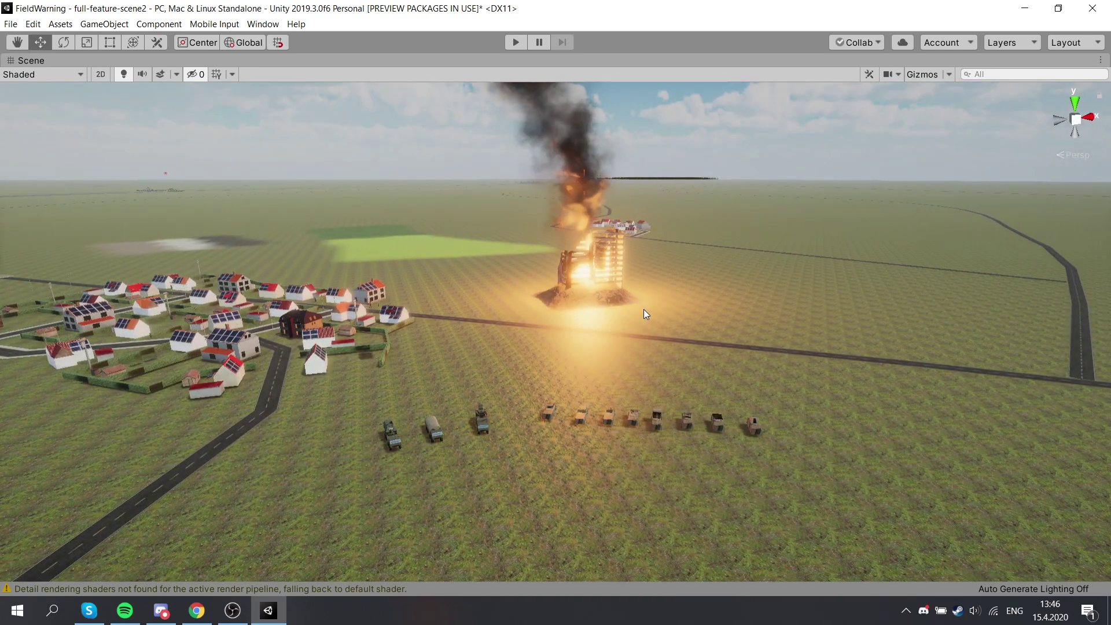
{"action": "mouse_move", "coordinate": [646, 314]}
{"action": "left_mouse_down"}
{"action": "mouse_move", "coordinate": [681, 378]}
{"action": "mouse_move", "coordinate": [485, 229]}
{"action": "mouse_move", "coordinate": [410, 242]}
{"action": "left_mouse_up"}
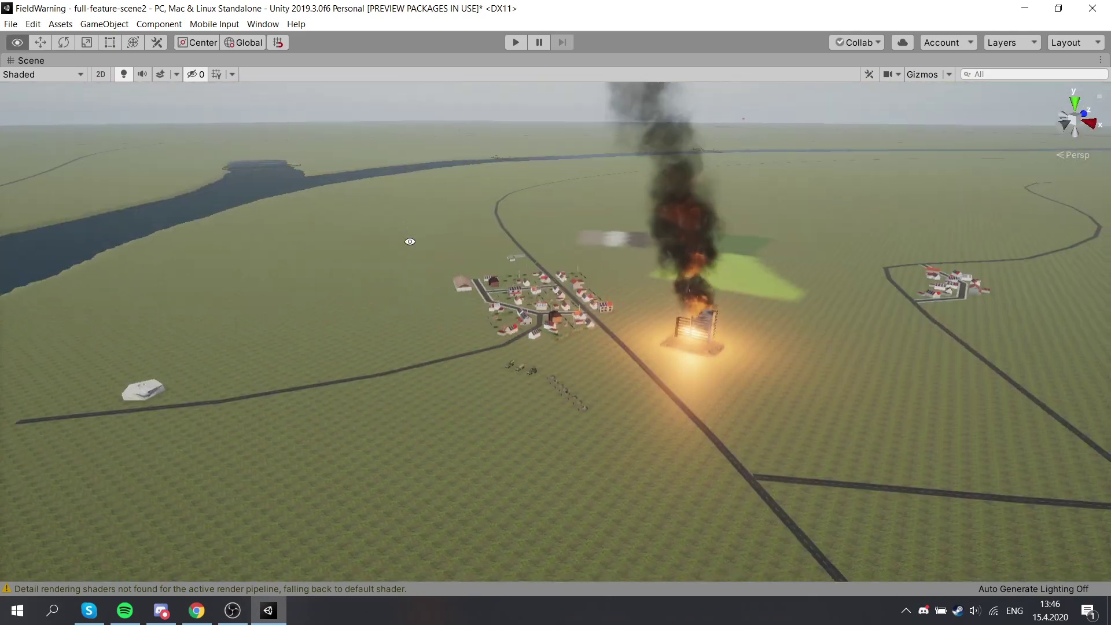
{"action": "mouse_move", "coordinate": [589, 324]}
{"action": "left_mouse_down"}
{"action": "mouse_move", "coordinate": [301, 333]}
{"action": "mouse_move", "coordinate": [428, 293]}
{"action": "mouse_move", "coordinate": [499, 335]}
{"action": "mouse_move", "coordinate": [617, 340]}
{"action": "mouse_move", "coordinate": [544, 347]}
{"action": "mouse_move", "coordinate": [568, 420]}
{"action": "mouse_move", "coordinate": [458, 406]}
{"action": "left_mouse_up"}
{"action": "scroll", "coordinate": [458, 406], "scroll_direction": "up", "scroll_amount": 3}
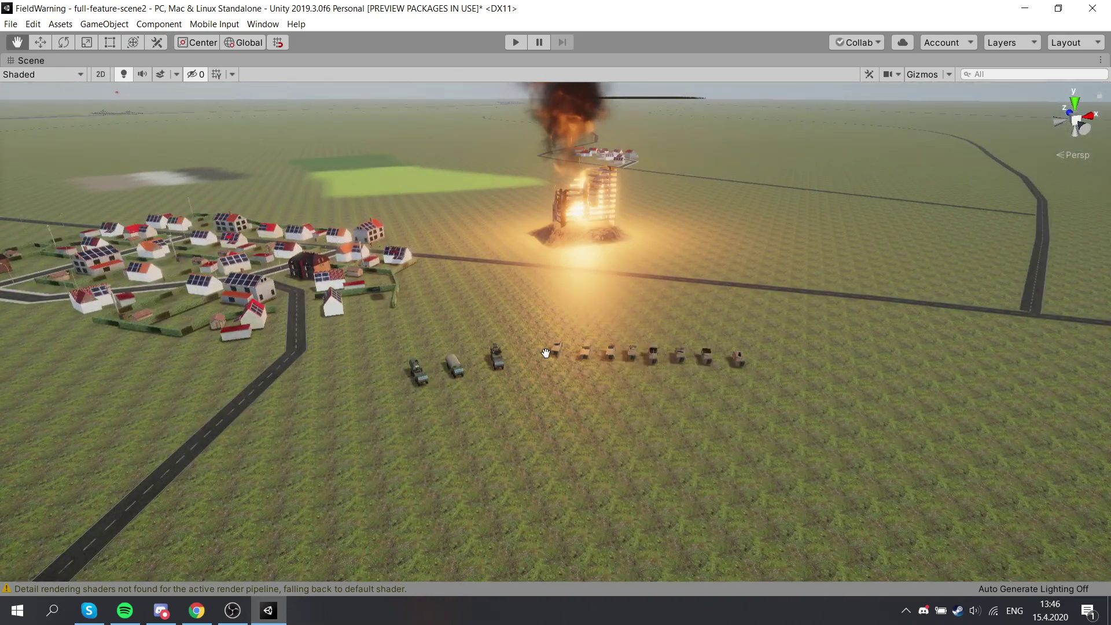
Step: Review the row of parked vehicles in front of the burning tower together with the surrounding village
{"action": "mouse_move", "coordinate": [545, 353]}
{"action": "left_mouse_down"}
{"action": "mouse_move", "coordinate": [645, 347]}
{"action": "mouse_move", "coordinate": [769, 394]}
{"action": "mouse_move", "coordinate": [628, 384]}
{"action": "mouse_move", "coordinate": [539, 409]}
{"action": "mouse_move", "coordinate": [467, 357]}
{"action": "mouse_move", "coordinate": [699, 362]}
{"action": "mouse_move", "coordinate": [608, 352]}
{"action": "mouse_move", "coordinate": [570, 371]}
{"action": "mouse_move", "coordinate": [496, 355]}
{"action": "mouse_move", "coordinate": [501, 339]}
{"action": "mouse_move", "coordinate": [322, 327]}
{"action": "mouse_move", "coordinate": [411, 320]}
{"action": "mouse_move", "coordinate": [802, 352]}
{"action": "mouse_move", "coordinate": [659, 346]}
{"action": "left_mouse_up"}
{"action": "scroll", "coordinate": [659, 346], "scroll_direction": "down", "scroll_amount": 8}
{"action": "mouse_move", "coordinate": [744, 295]}
{"action": "left_mouse_down"}
{"action": "mouse_move", "coordinate": [682, 363]}
{"action": "mouse_move", "coordinate": [652, 327]}
{"action": "mouse_move", "coordinate": [717, 354]}
{"action": "mouse_move", "coordinate": [690, 364]}
{"action": "mouse_move", "coordinate": [674, 346]}
{"action": "left_mouse_up"}
{"action": "left_click_drag", "start_coordinate": [795, 401], "coordinate": [734, 363]}
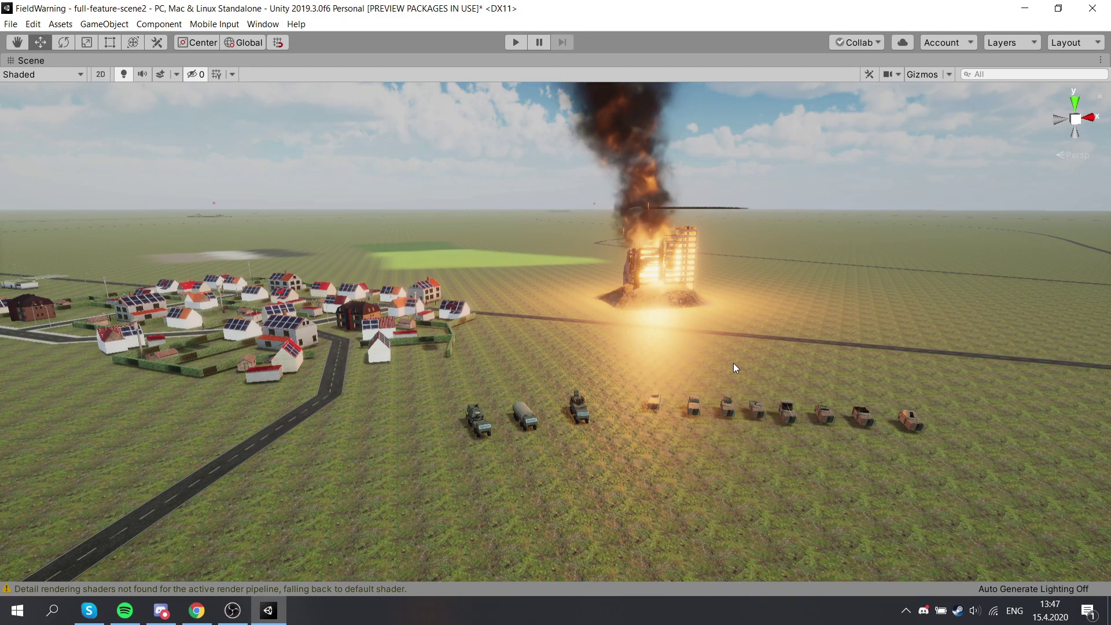
{"action": "mouse_move", "coordinate": [734, 363]}
{"action": "left_mouse_down"}
{"action": "mouse_move", "coordinate": [696, 372]}
{"action": "mouse_move", "coordinate": [688, 346]}
{"action": "mouse_move", "coordinate": [530, 299]}
{"action": "mouse_move", "coordinate": [563, 332]}
{"action": "mouse_move", "coordinate": [600, 328]}
{"action": "mouse_move", "coordinate": [577, 317]}
{"action": "mouse_move", "coordinate": [620, 372]}
{"action": "left_mouse_up"}
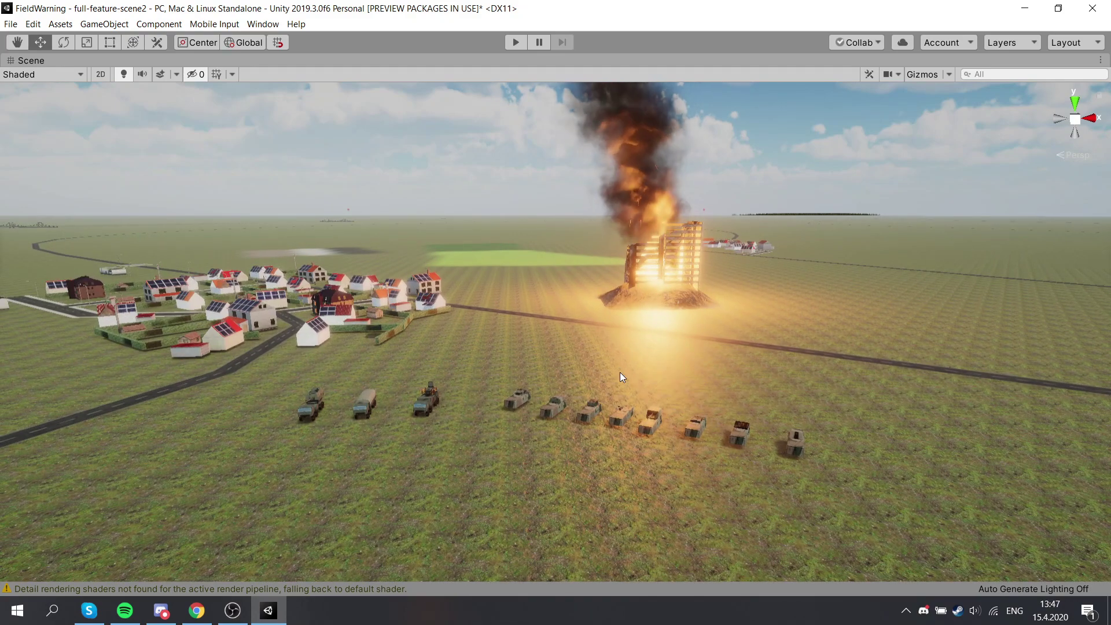
{"action": "mouse_move", "coordinate": [511, 359]}
{"action": "left_mouse_down"}
{"action": "mouse_move", "coordinate": [593, 386]}
{"action": "mouse_move", "coordinate": [482, 341]}
{"action": "mouse_move", "coordinate": [549, 368]}
{"action": "mouse_move", "coordinate": [531, 335]}
{"action": "mouse_move", "coordinate": [544, 328]}
{"action": "mouse_move", "coordinate": [553, 401]}
{"action": "left_mouse_up"}
{"action": "scroll", "coordinate": [549, 368], "scroll_direction": "down", "scroll_amount": 5}
{"action": "scroll", "coordinate": [554, 403], "scroll_direction": "down", "scroll_amount": 5}
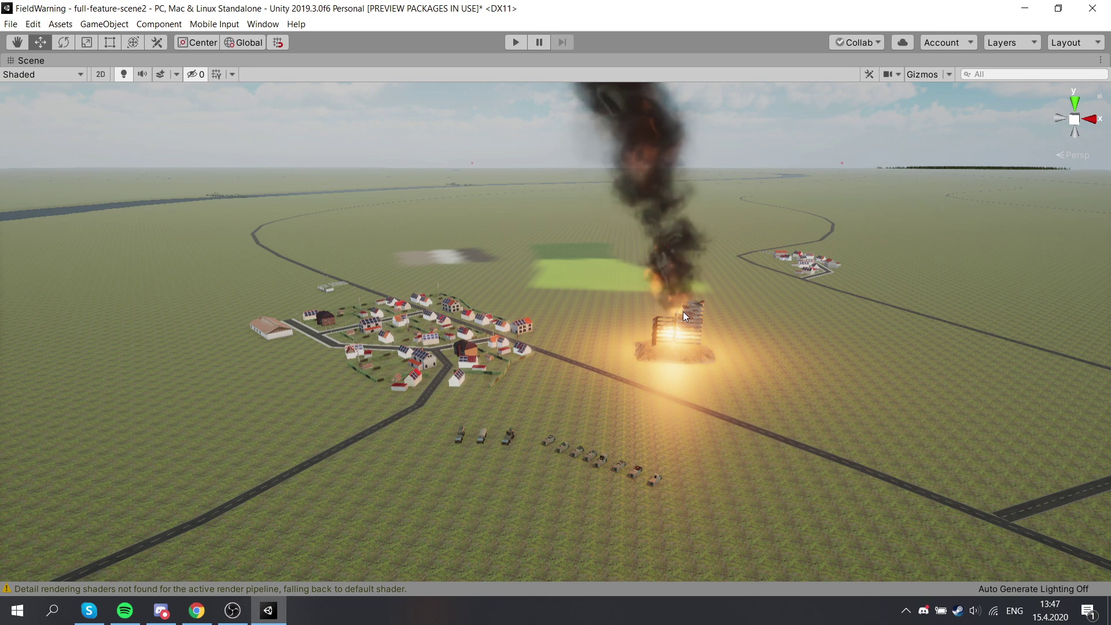
{"action": "mouse_move", "coordinate": [682, 311]}
{"action": "left_mouse_down"}
{"action": "mouse_move", "coordinate": [703, 280]}
{"action": "mouse_move", "coordinate": [689, 272]}
{"action": "left_mouse_up"}
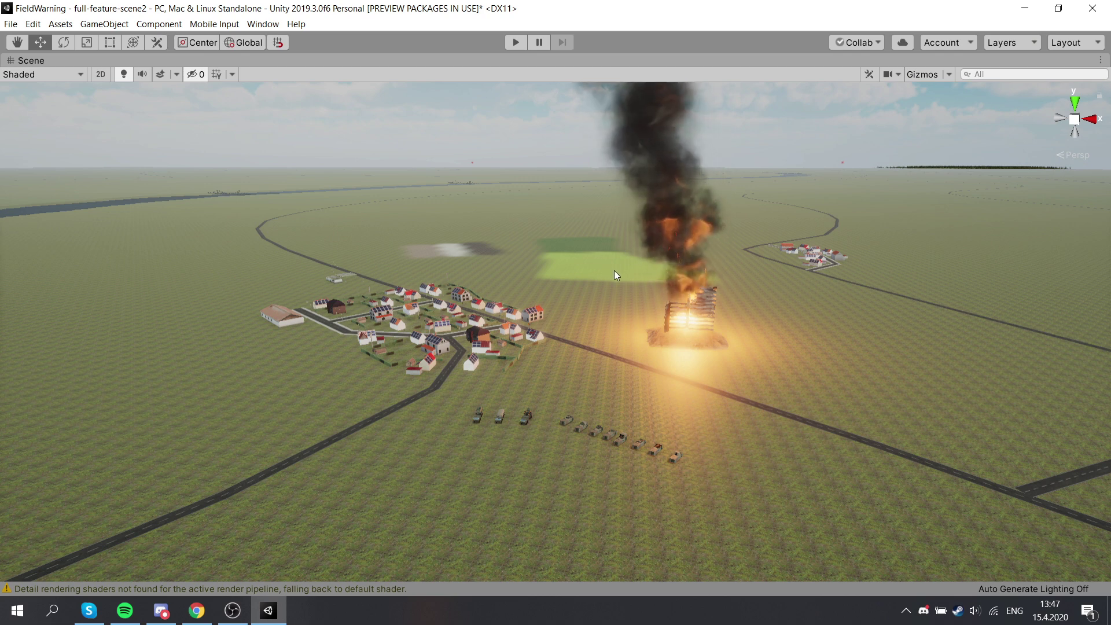
{"action": "mouse_move", "coordinate": [614, 270]}
{"action": "left_mouse_down"}
{"action": "mouse_move", "coordinate": [575, 301]}
{"action": "mouse_move", "coordinate": [602, 291]}
{"action": "mouse_move", "coordinate": [624, 307]}
{"action": "mouse_move", "coordinate": [602, 324]}
{"action": "mouse_move", "coordinate": [613, 360]}
{"action": "mouse_move", "coordinate": [575, 342]}
{"action": "mouse_move", "coordinate": [566, 317]}
{"action": "mouse_move", "coordinate": [570, 360]}
{"action": "left_mouse_up"}
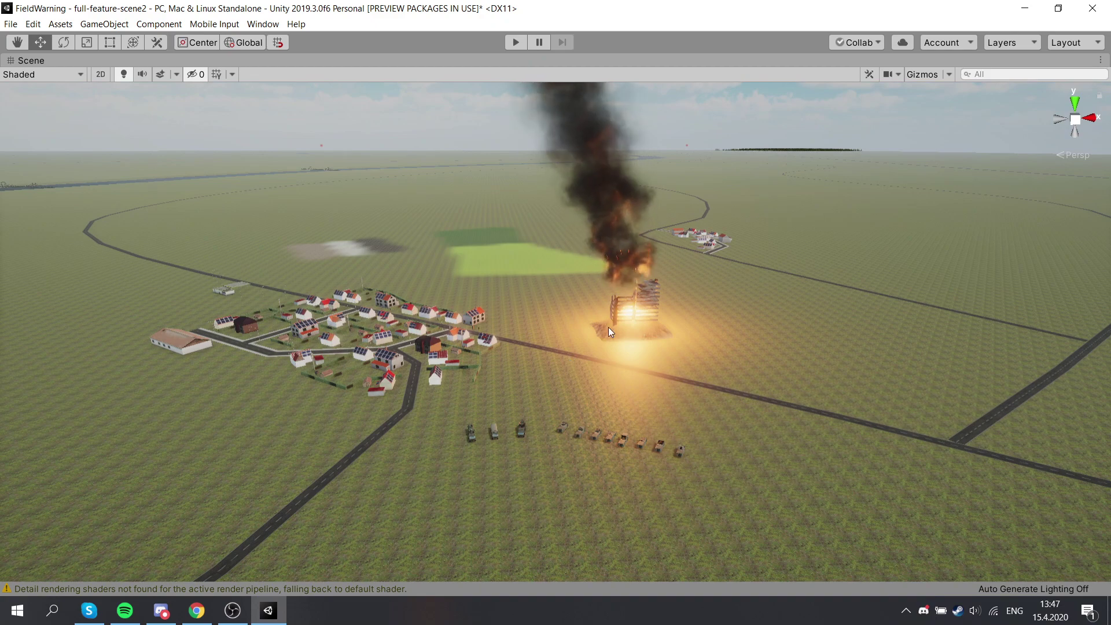
{"action": "key", "text": "Up"}
{"action": "key", "text": "Down"}
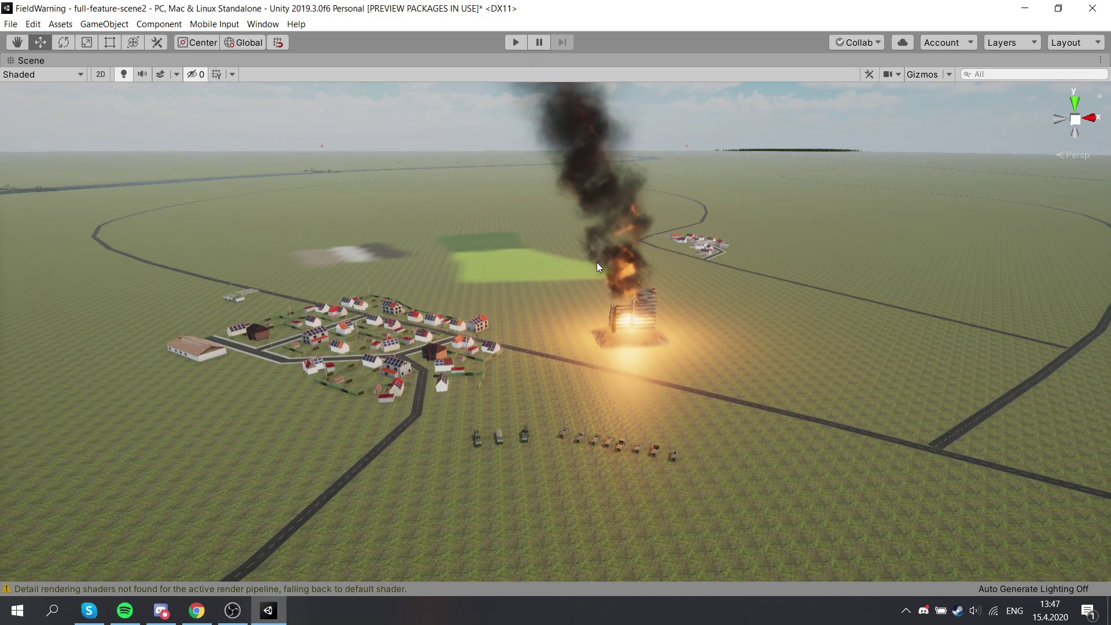
Step: Examine the wider landscape from the burning tower out to the river and the distant roads
{"action": "left_click_drag", "start_coordinate": [600, 240], "coordinate": [734, 400]}
{"action": "left_click_drag", "start_coordinate": [638, 390], "coordinate": [622, 351]}
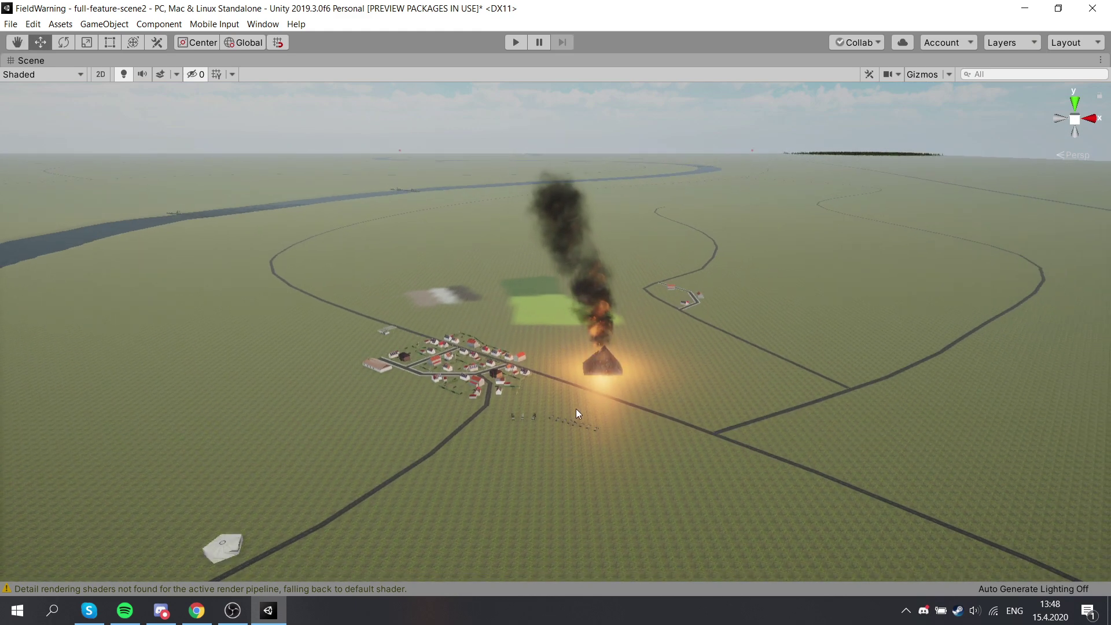
{"action": "left_click_drag", "start_coordinate": [576, 409], "coordinate": [569, 329]}
{"action": "left_click_drag", "start_coordinate": [703, 249], "coordinate": [590, 332]}
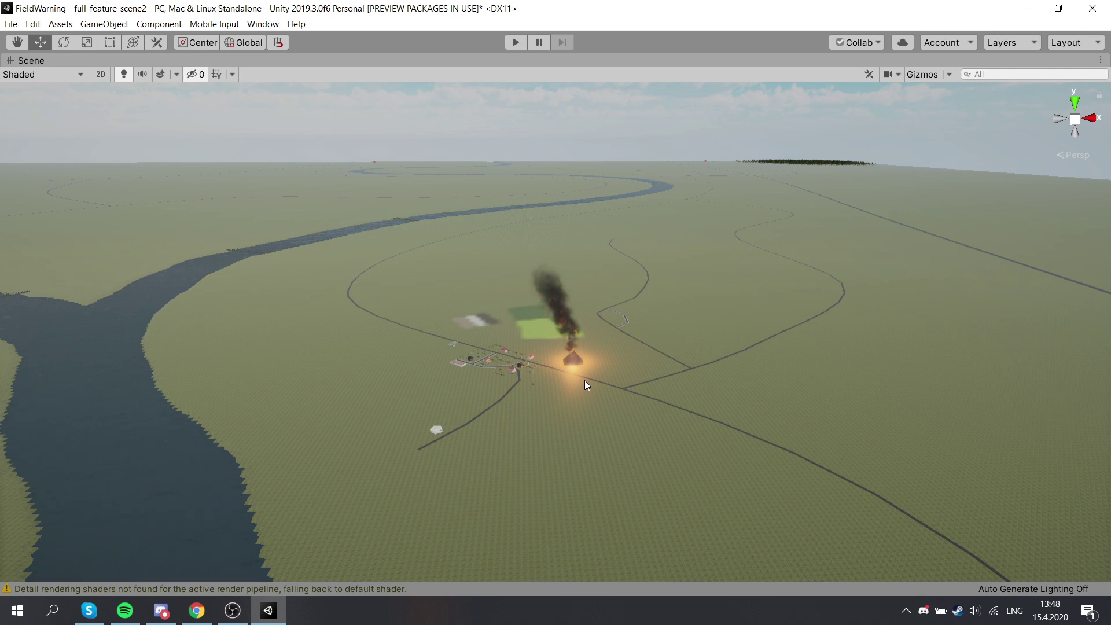
{"action": "left_click_drag", "start_coordinate": [527, 340], "coordinate": [578, 368]}
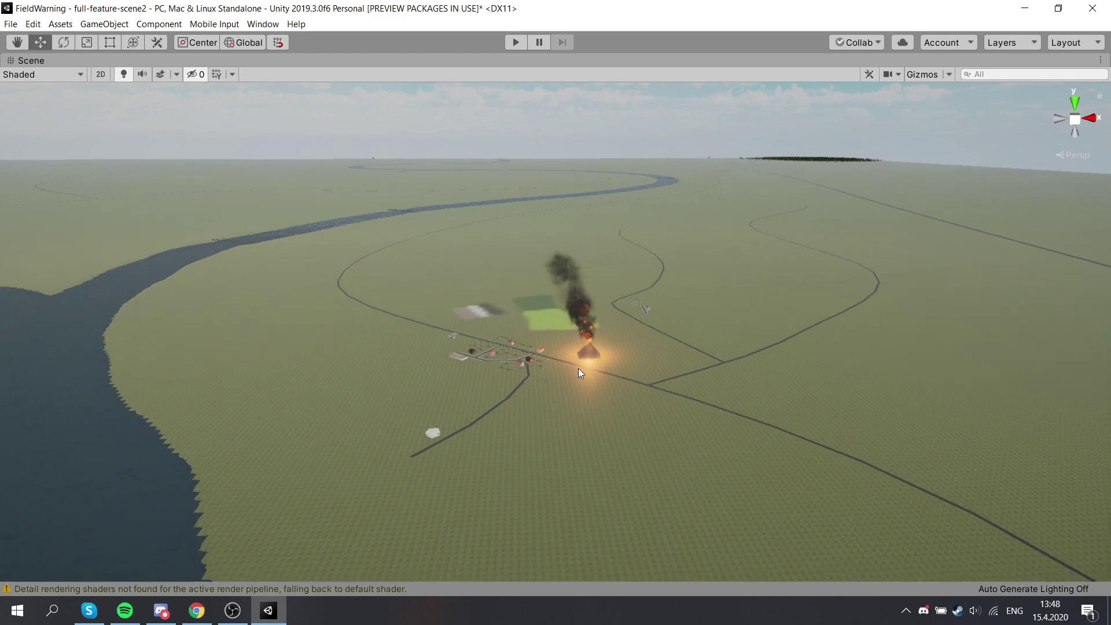
{"action": "scroll", "coordinate": [578, 369], "scroll_direction": "up", "scroll_amount": 1}
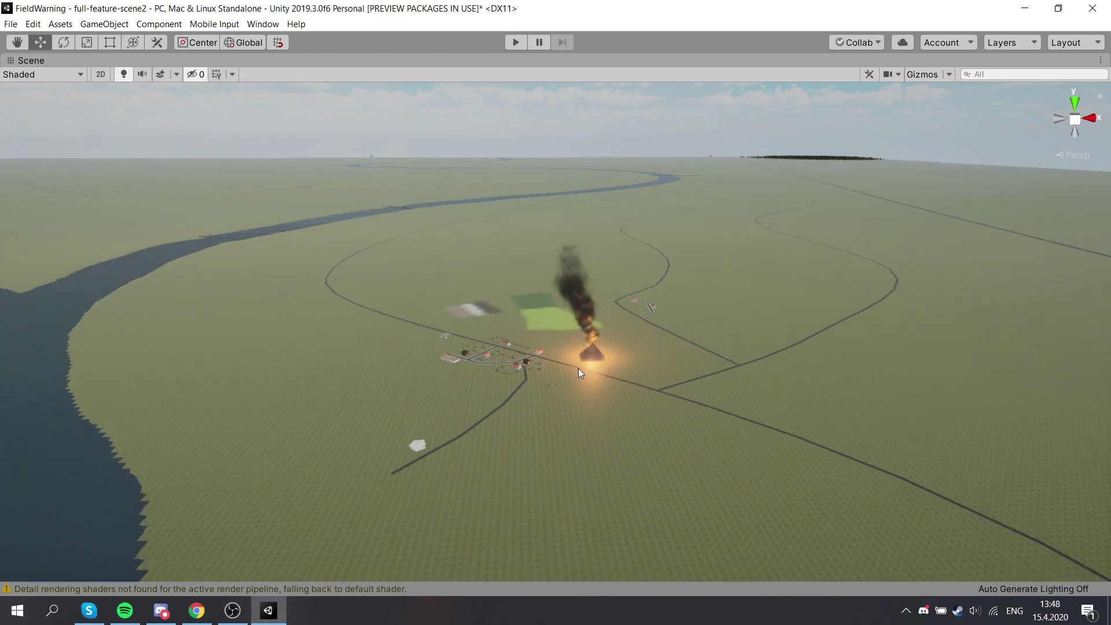